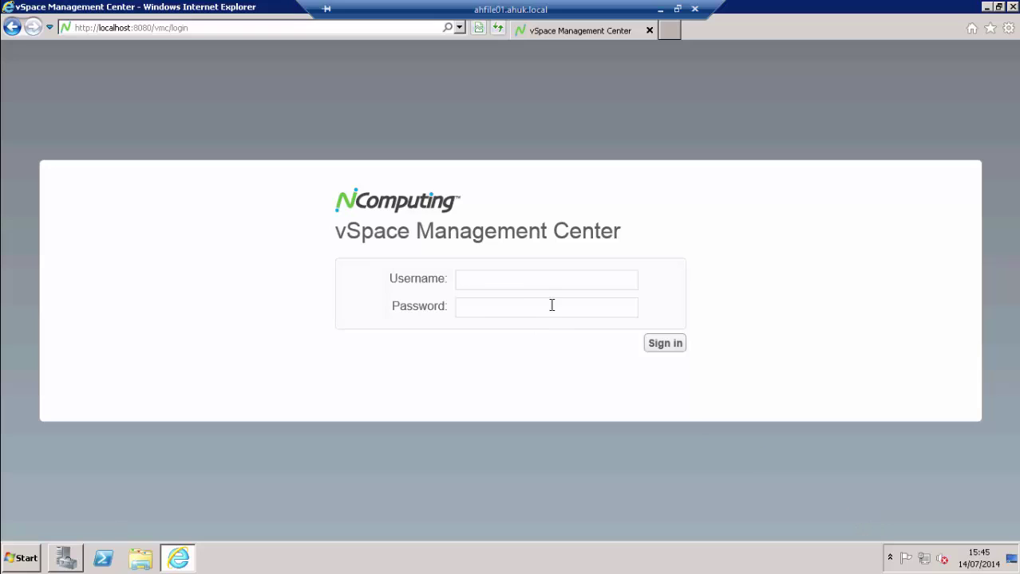
Sign in to vSpace Management Center with the administrator username and password
click(531, 285)
text(vmcadmin)
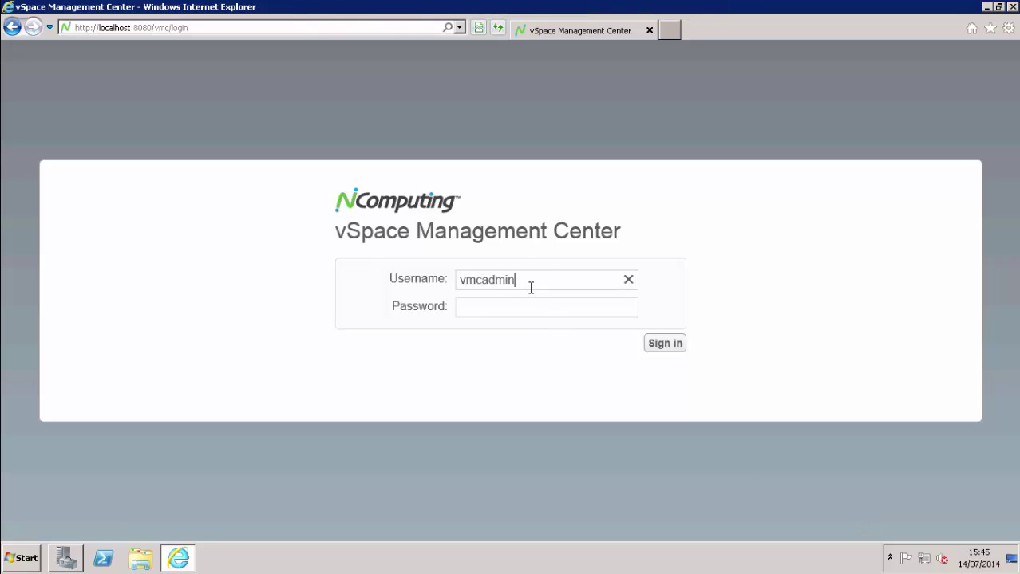
key(Tab)
text(password)
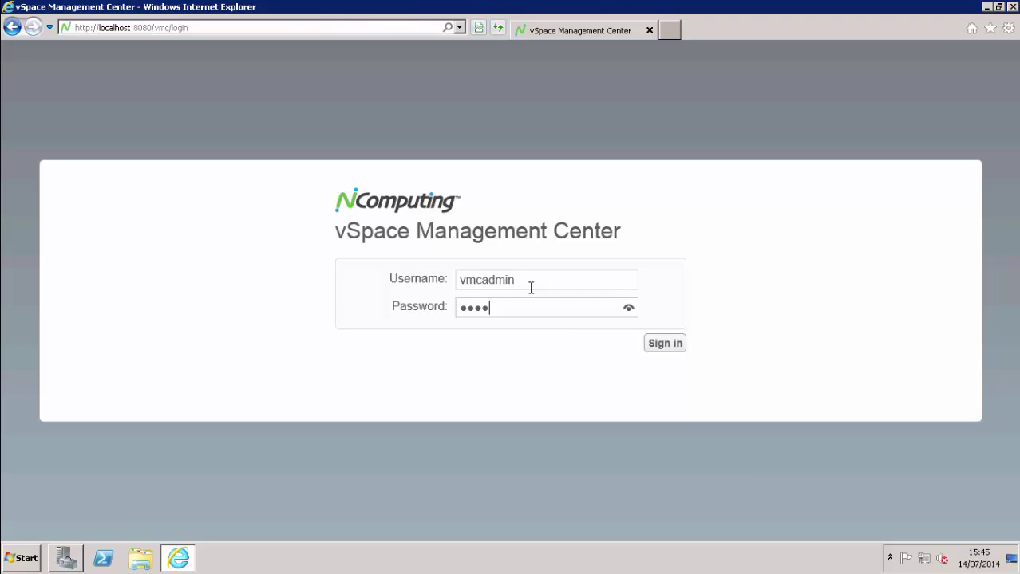
key(Return)
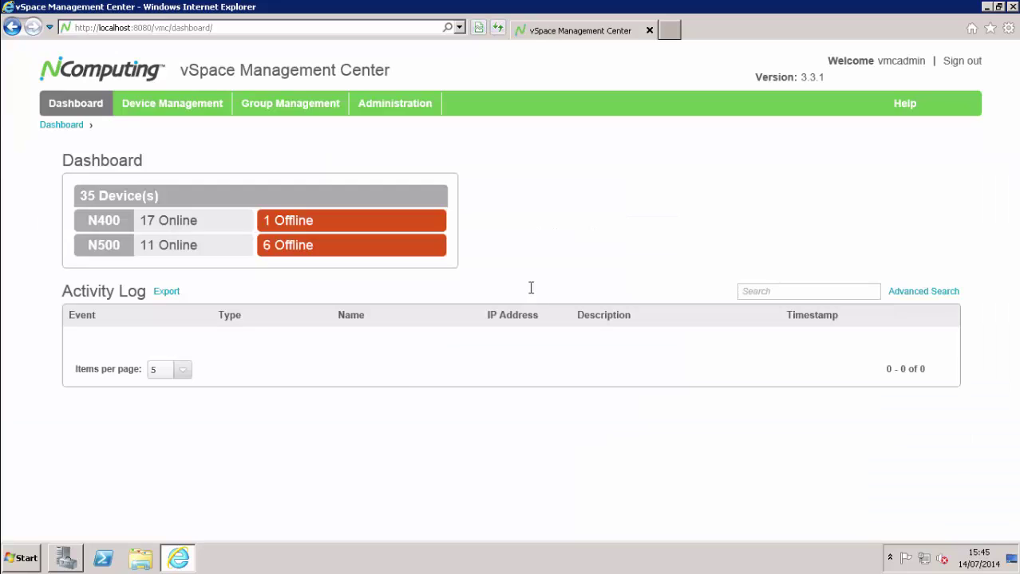
Go to Device Management > Manage Profiles and show the Create new... profile type list
click(187, 106)
click(154, 154)
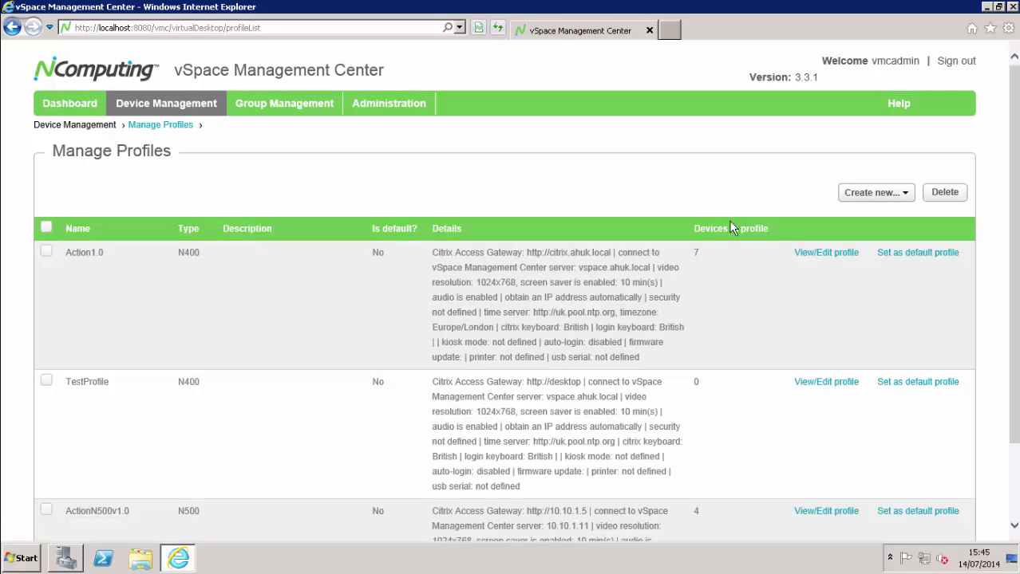
click(852, 196)
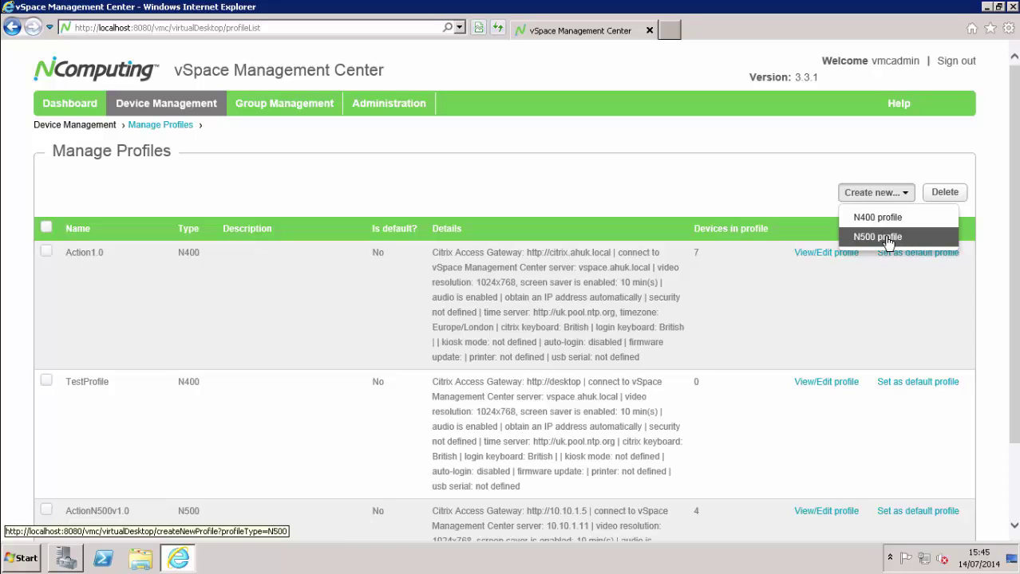
Create a new N500 profile named 'Test Profile' and move through the Select Devices list
click(887, 239)
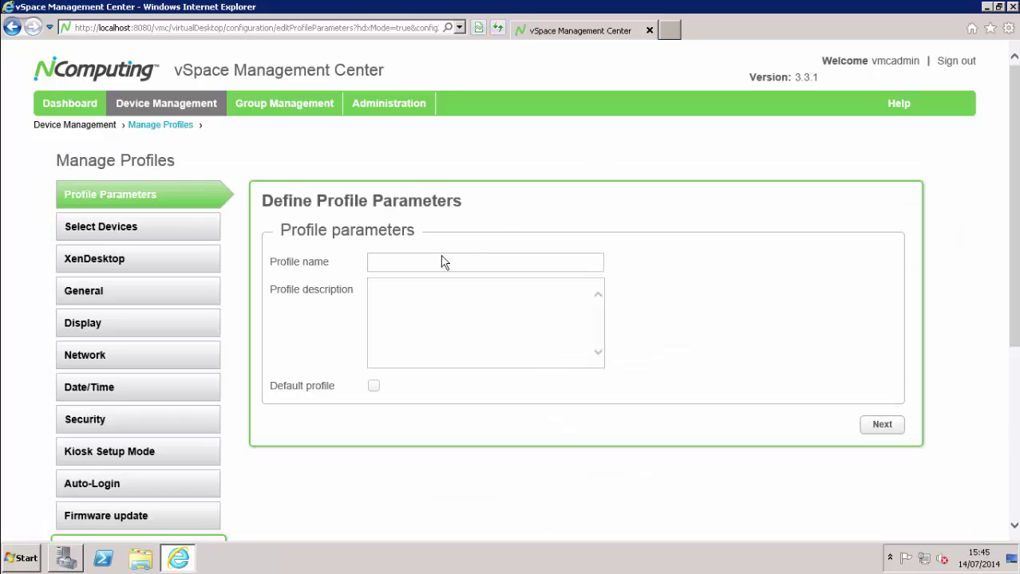
click(445, 264)
text(Test Profile)
click(882, 425)
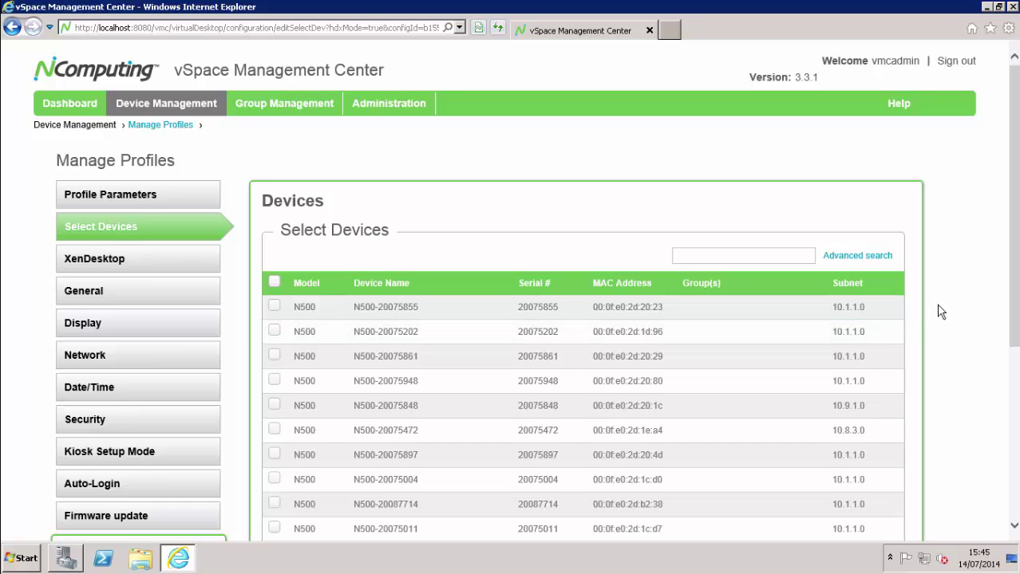
scroll(934, 307, down, 3)
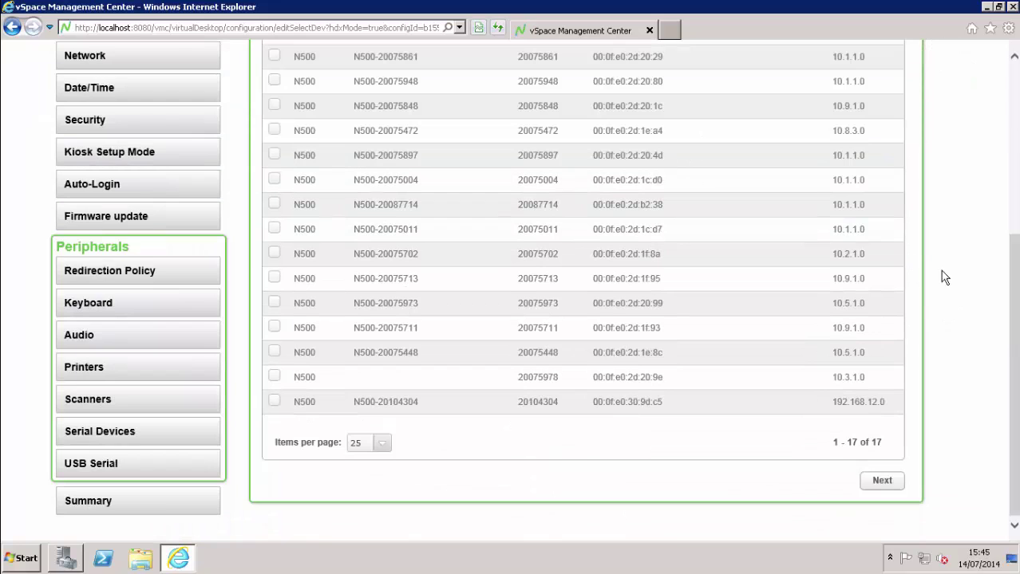
click(892, 481)
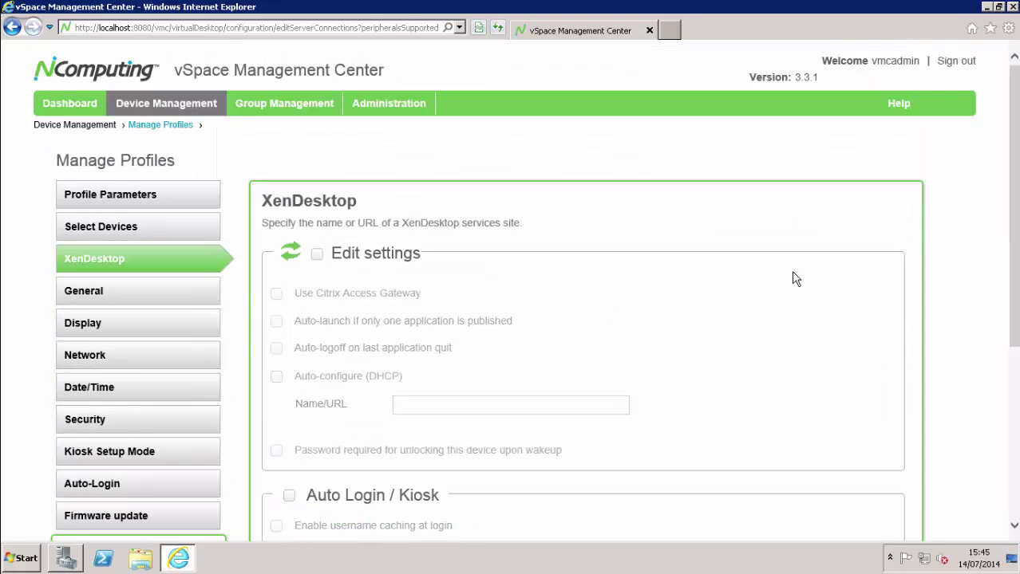
click(319, 256)
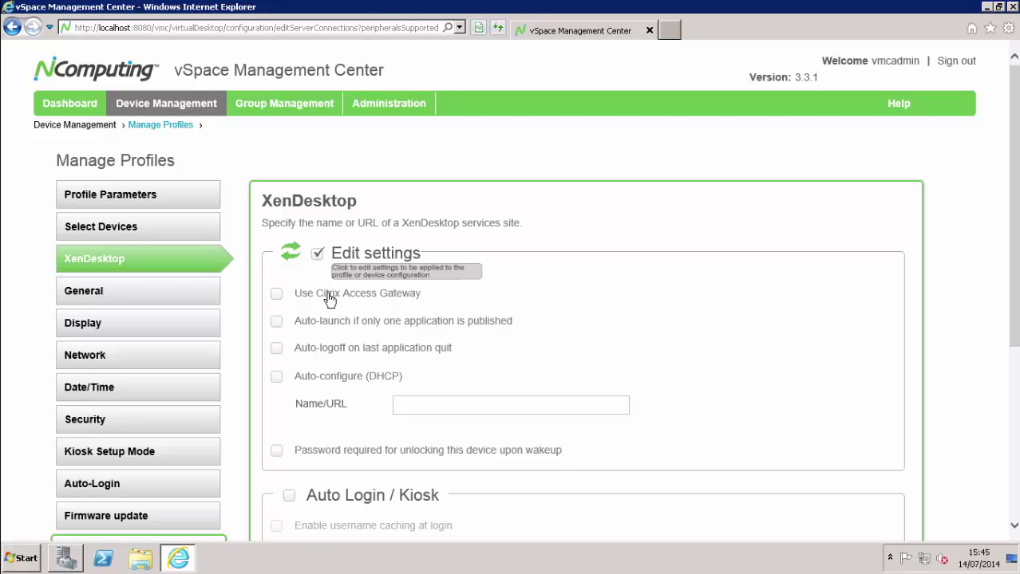
click(416, 406)
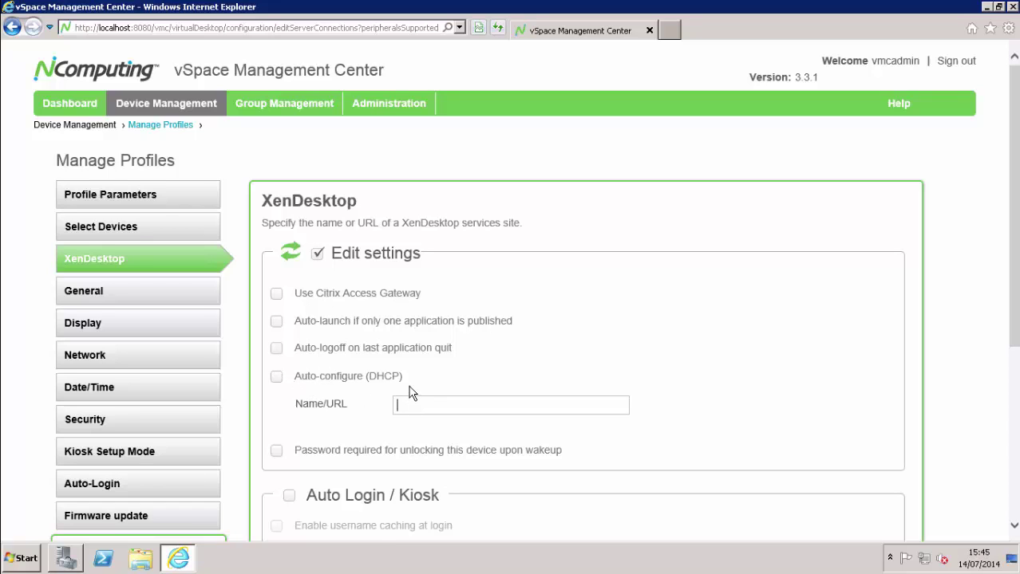
text(http://citrix)
click(276, 348)
Turn on auto-launch when only one application is published
click(277, 321)
scroll(699, 320, down, 4)
click(883, 268)
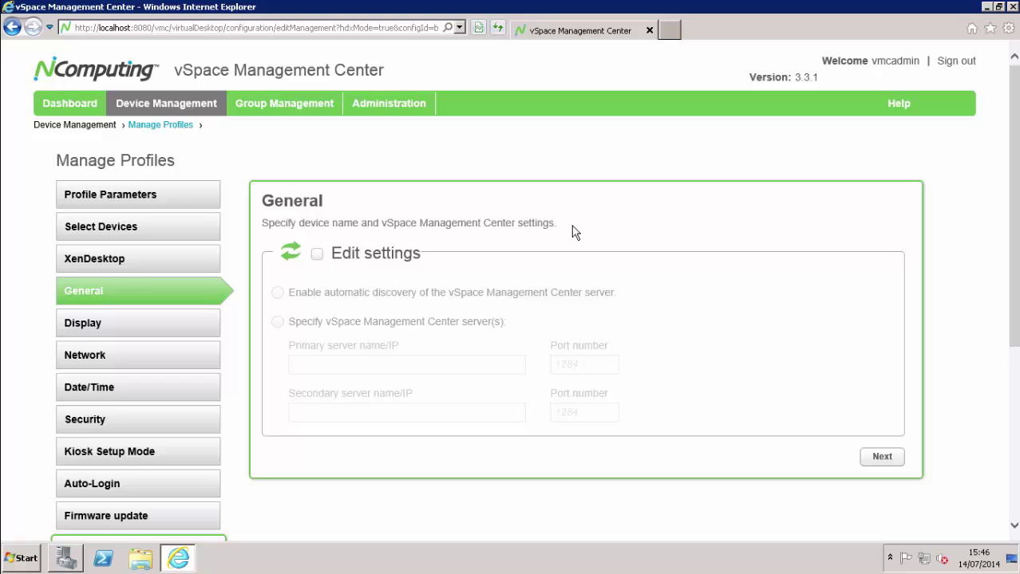
Specify management servers 10.10.1.11 (primary) and 10.10.1.12 (secondary) in General settings
click(317, 257)
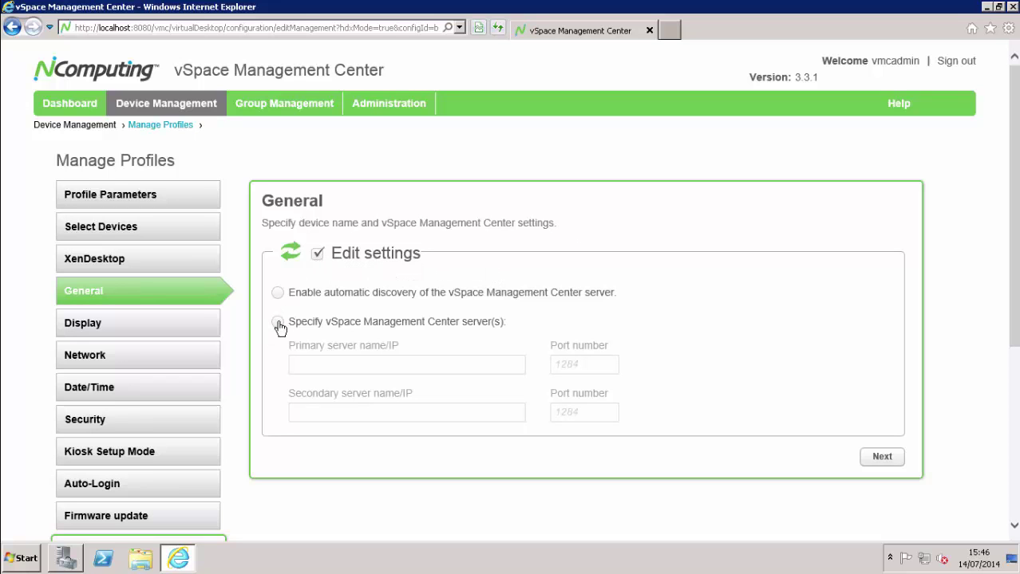
click(277, 322)
click(332, 364)
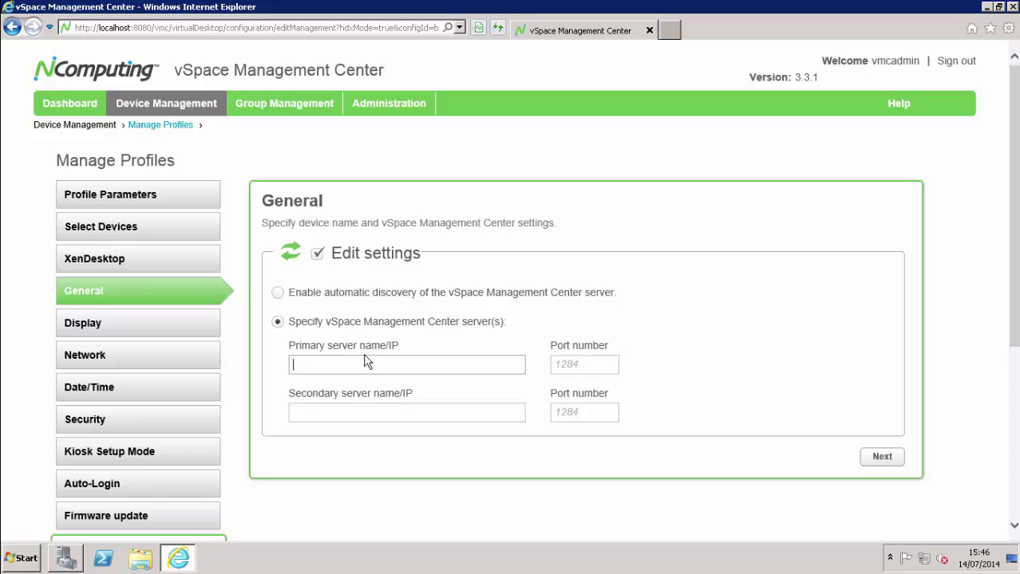
text(10.10.1.11)
key(Tab)
key(Tab)
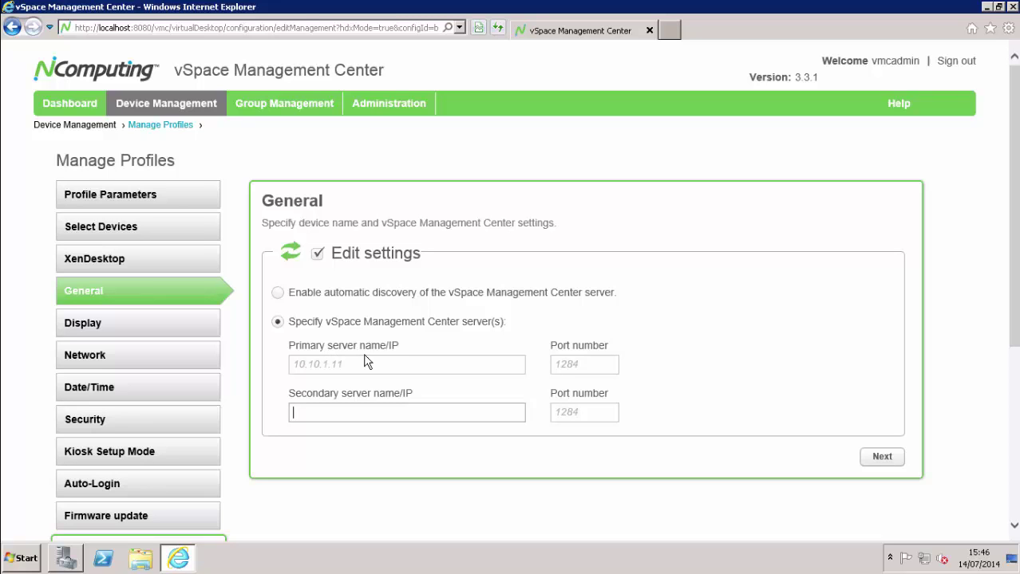
text(10.10.1.12)
Set resolution to 1024 x 768 and enable the screen saver with a 10-minute sleep timer
click(887, 460)
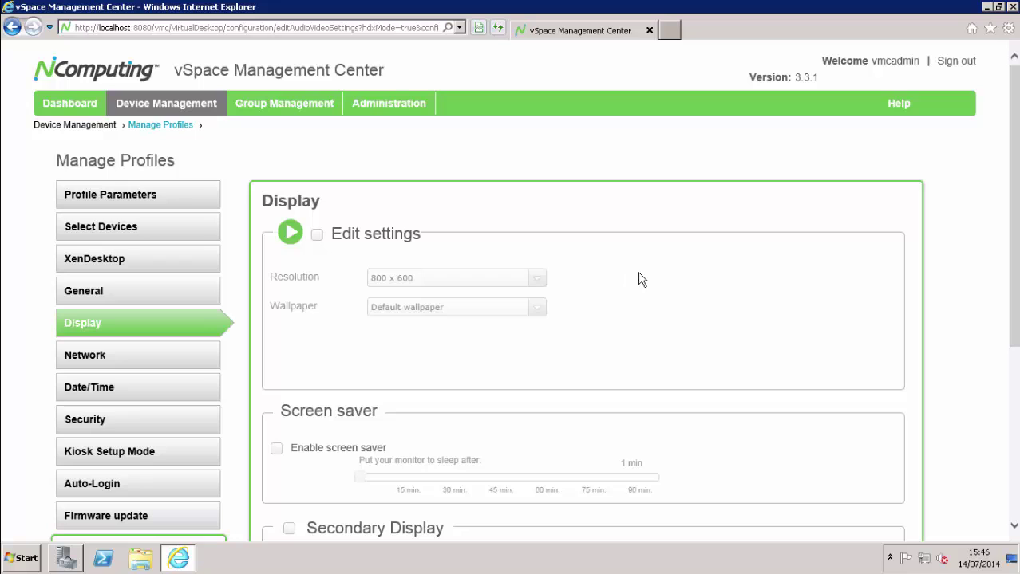
click(318, 233)
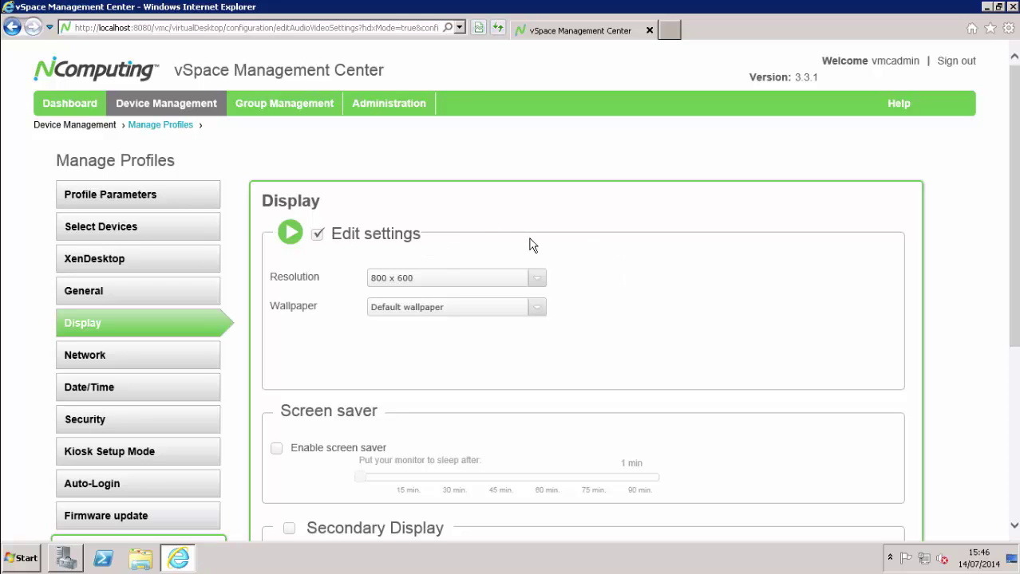
click(448, 280)
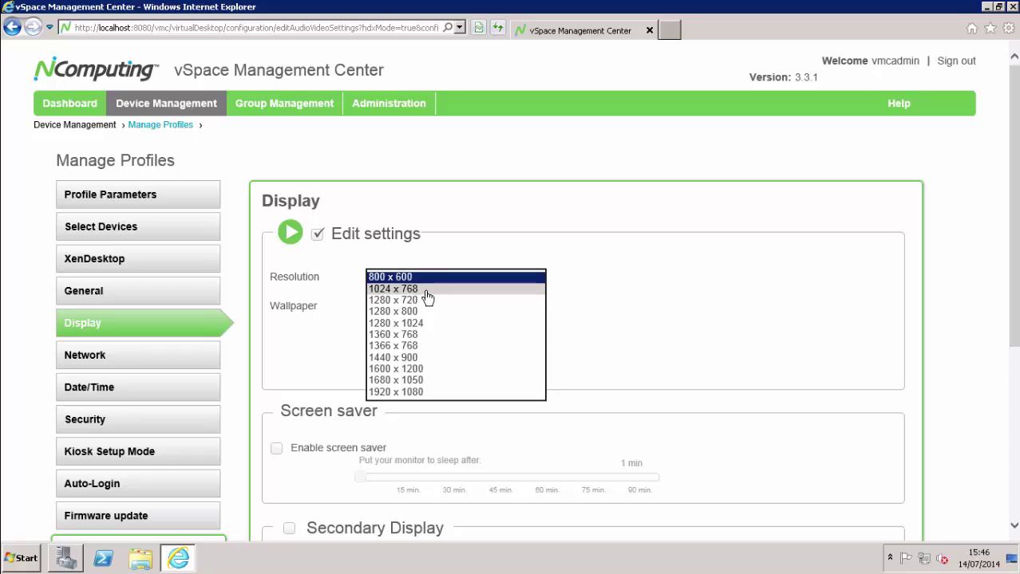
click(428, 291)
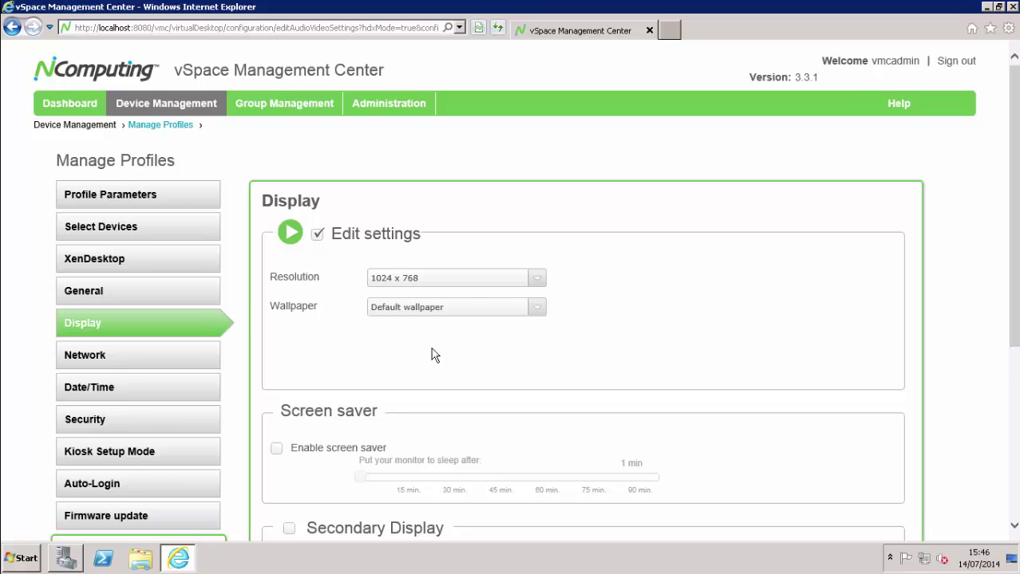
scroll(580, 327, down, 5)
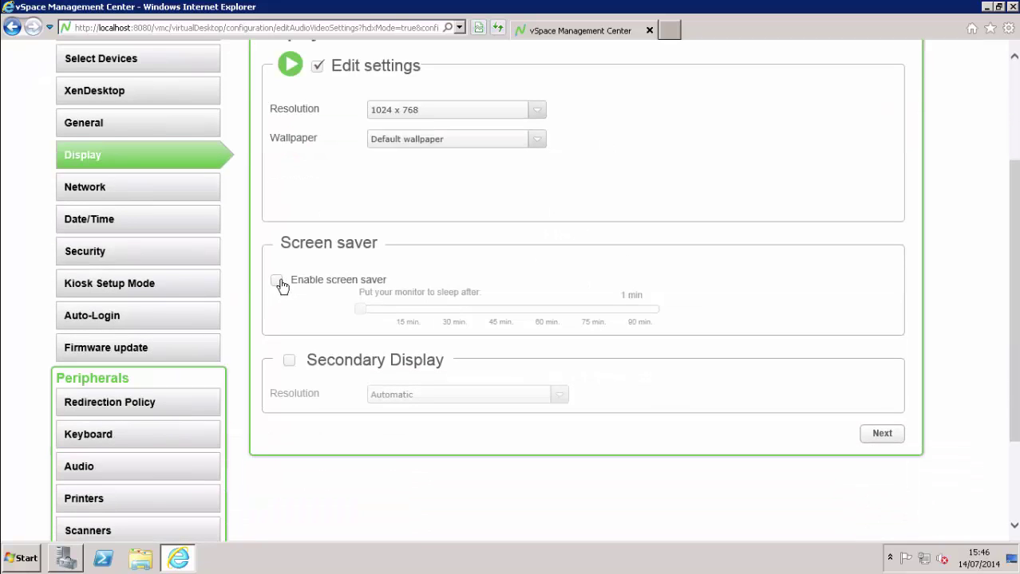
click(277, 282)
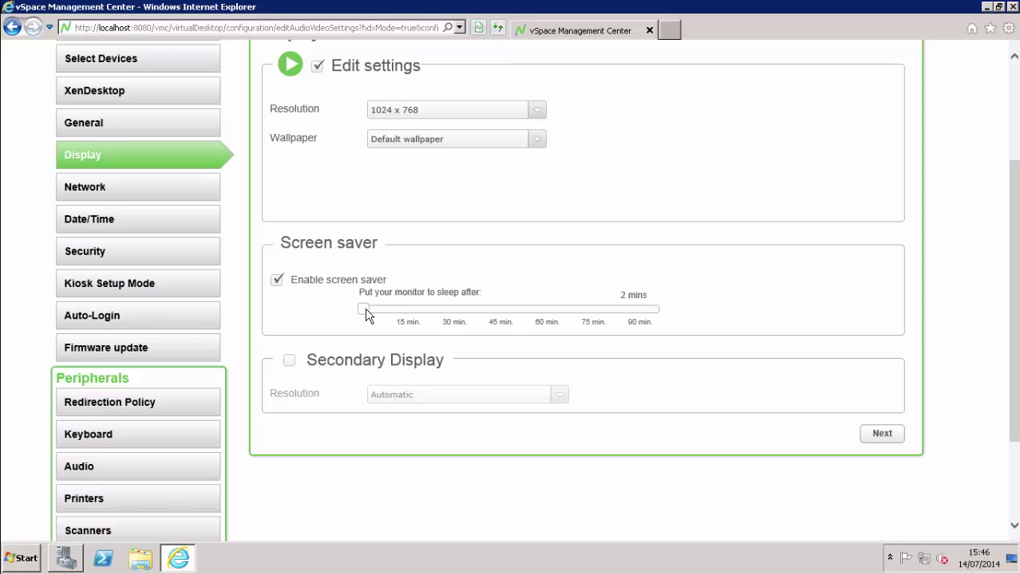
drag(365, 310, 387, 312)
Set the profile's network to obtain its IP address automatically
click(872, 437)
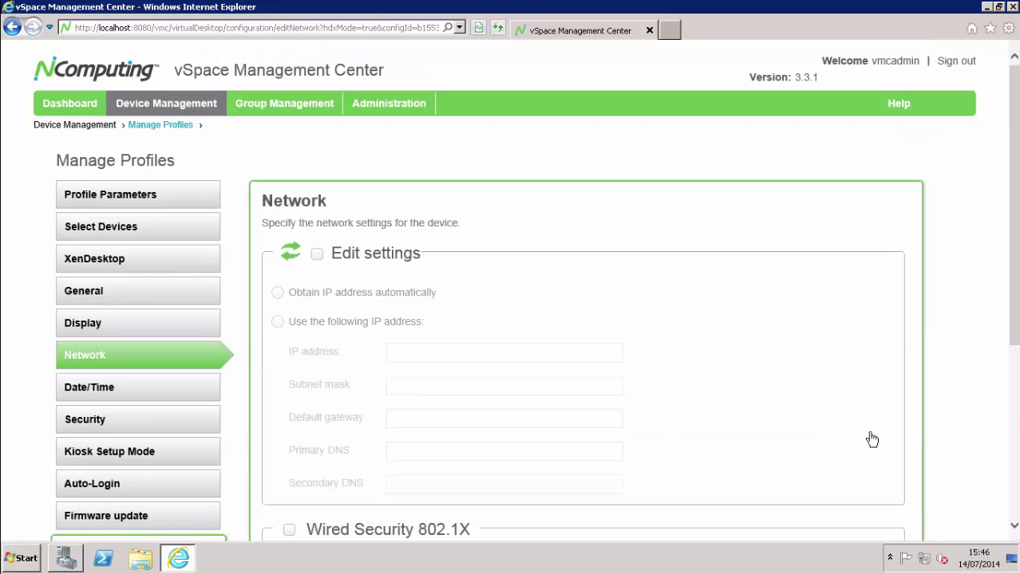
click(317, 255)
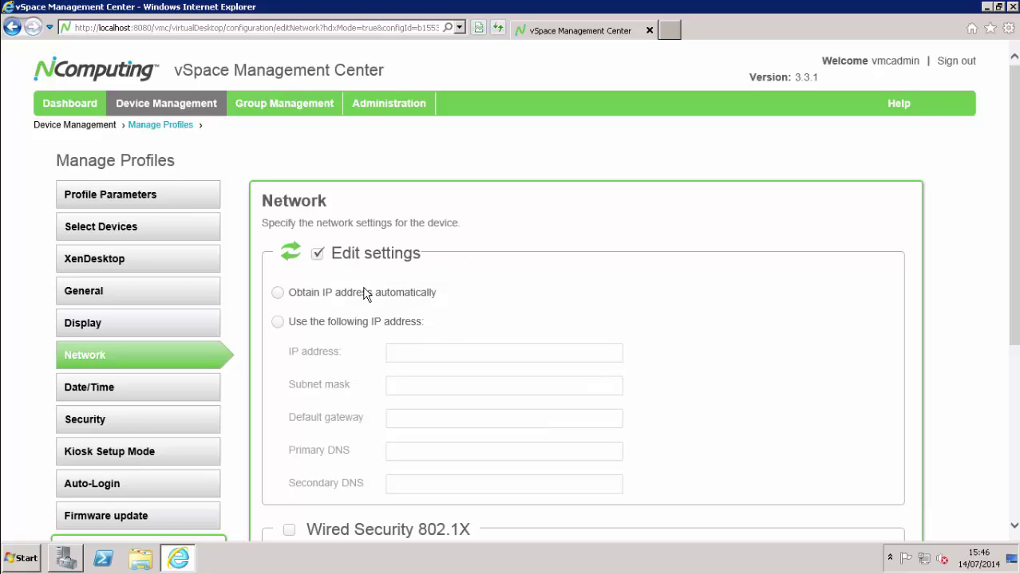
click(277, 293)
scroll(821, 289, down, 4)
click(879, 482)
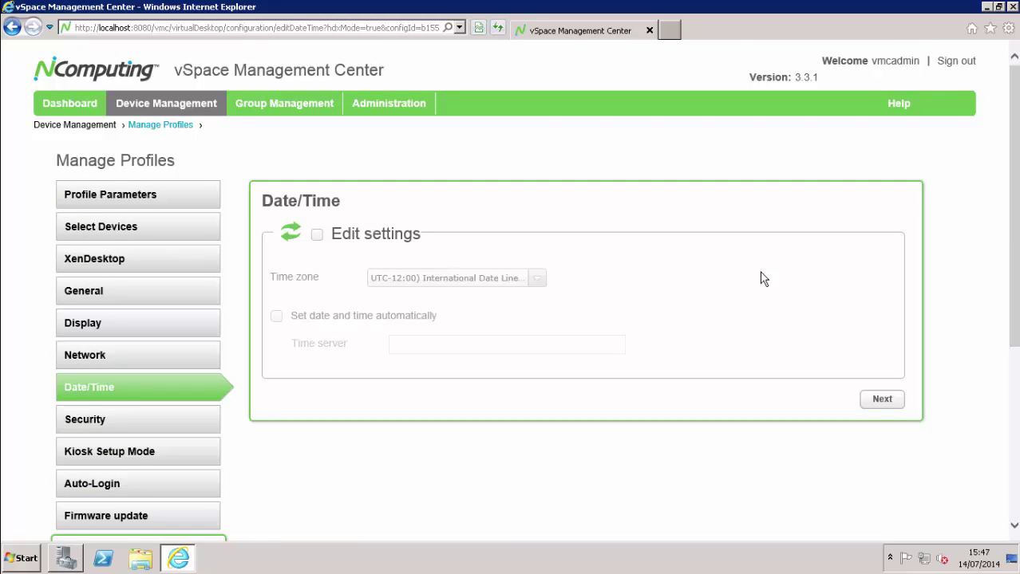
Use the Dublin, Edinburgh, Lisbon, London time zone with automatic time from 10.10.1.1
click(318, 235)
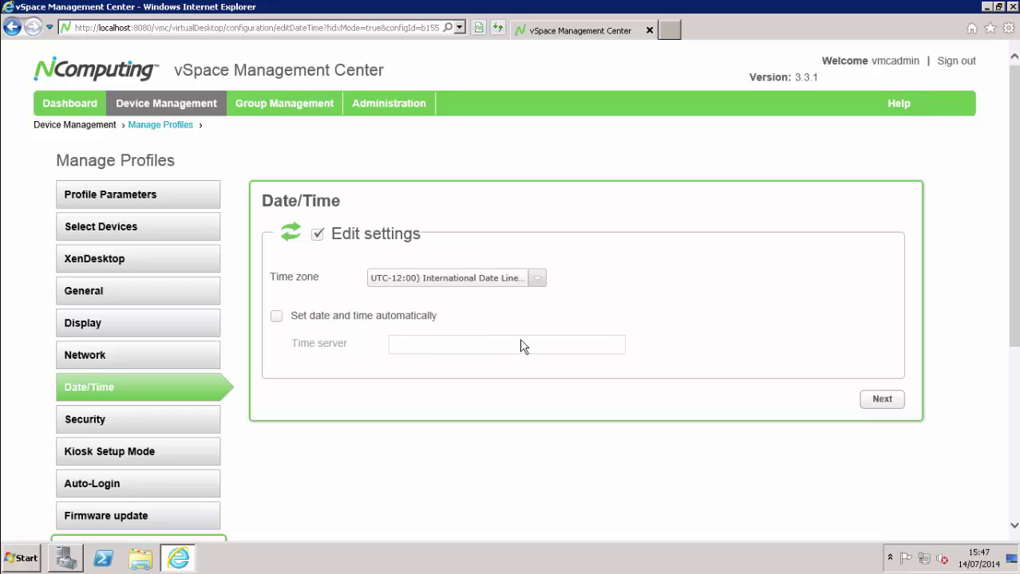
click(501, 281)
scroll(513, 275, down, 2)
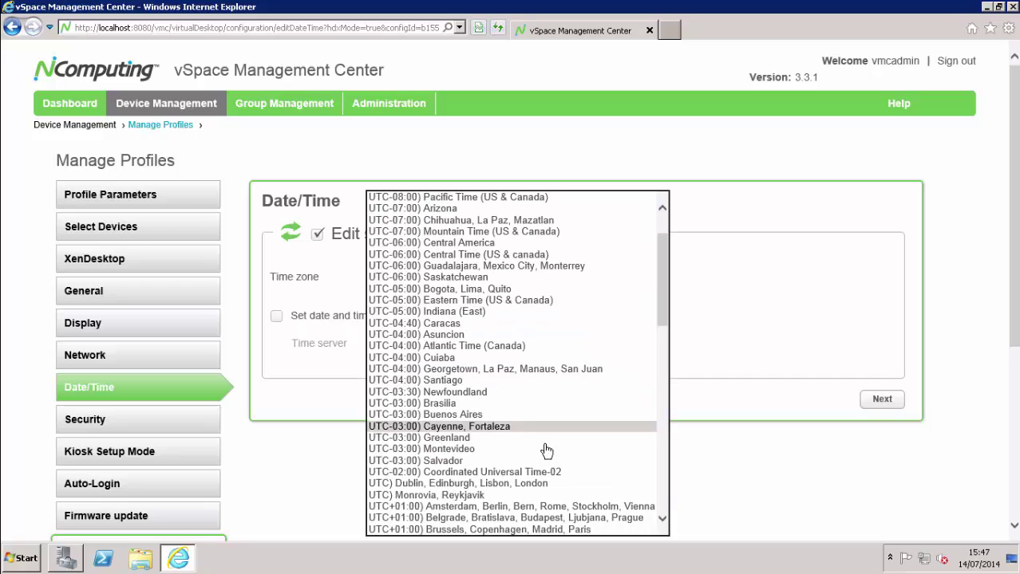
click(484, 485)
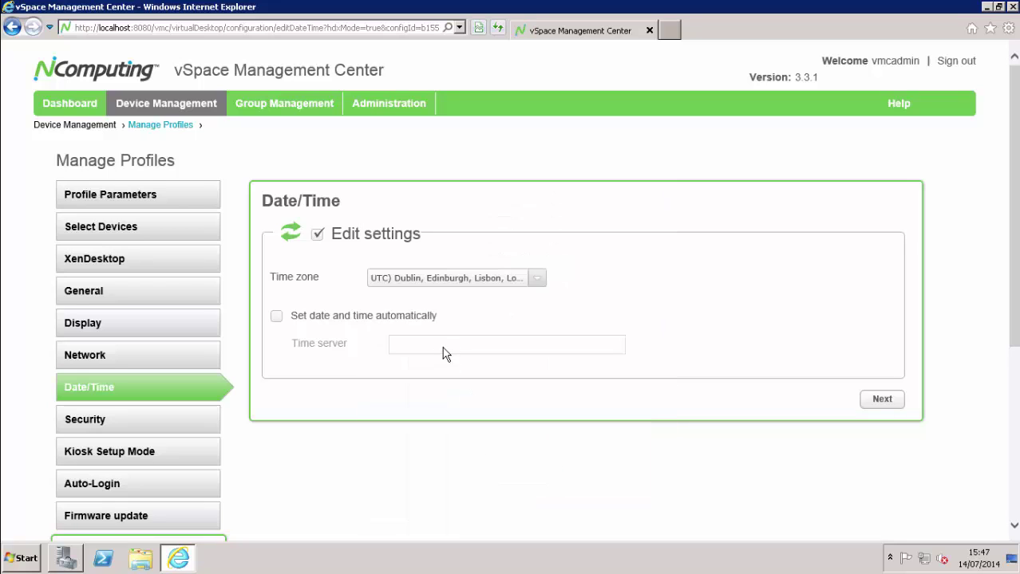
click(353, 315)
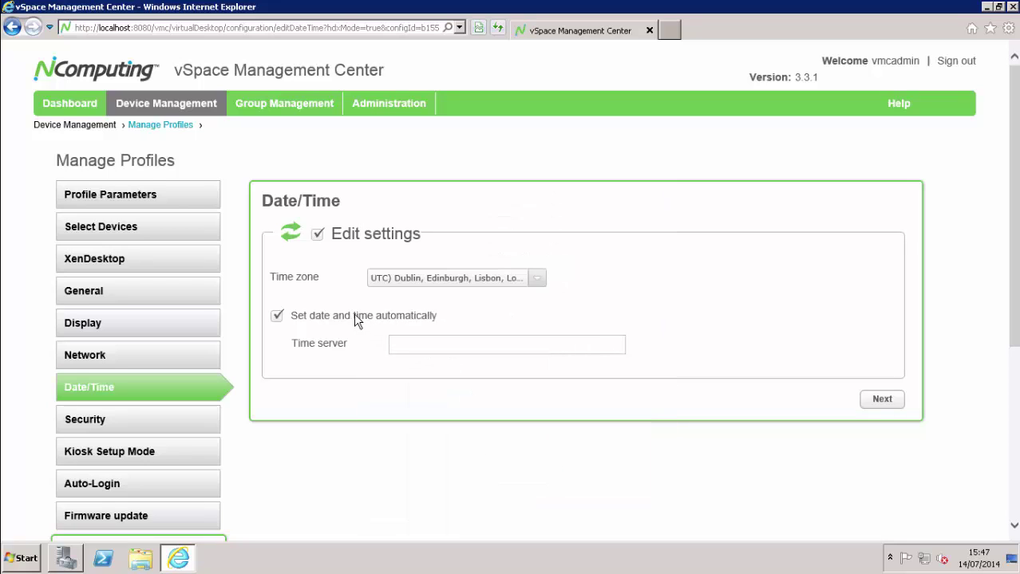
click(402, 351)
text(10.10.1.1)
Enable per-tab access and require an administrator password on the Security page
click(879, 400)
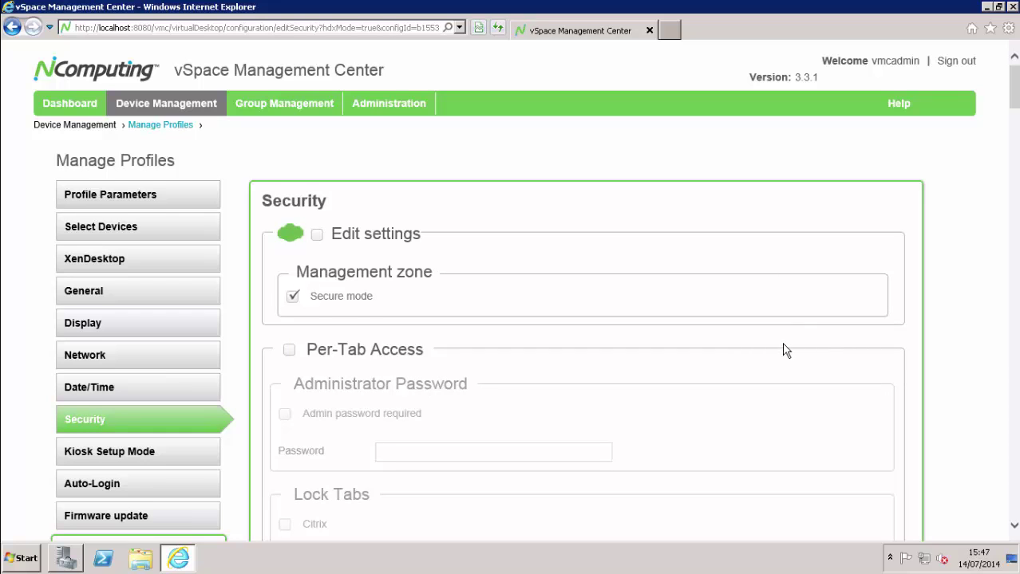
scroll(786, 351, down, 2)
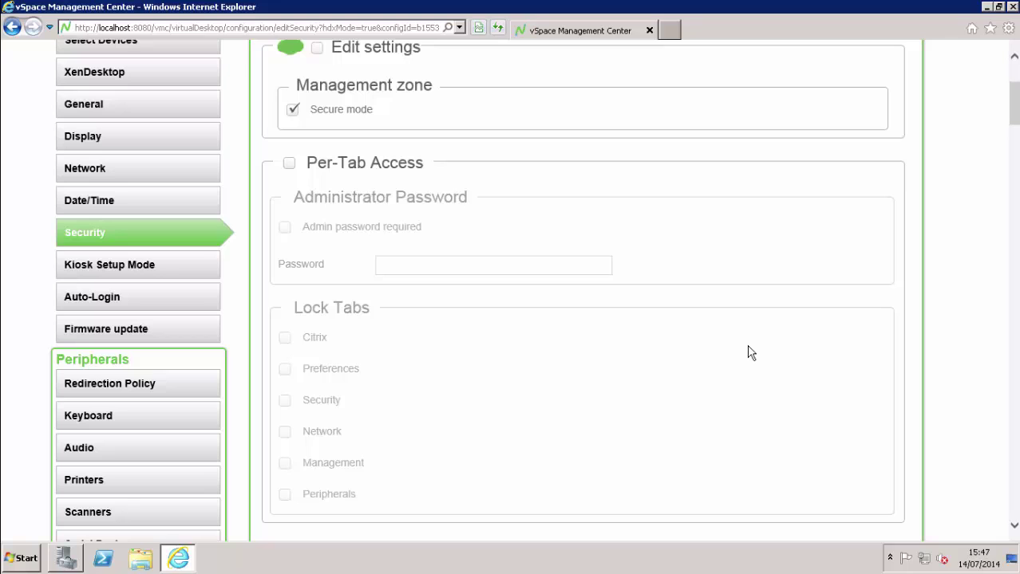
click(289, 163)
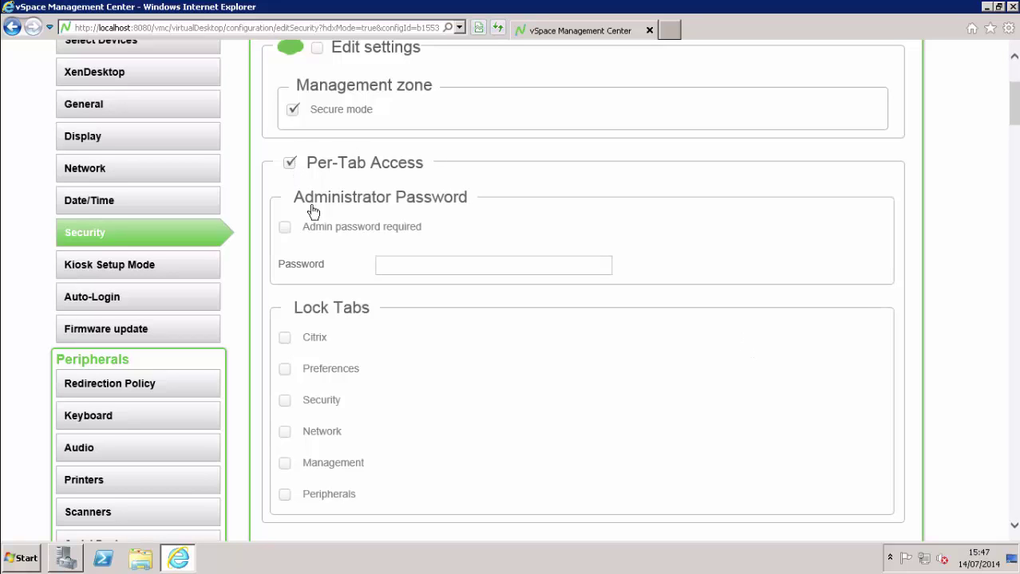
click(285, 230)
click(405, 266)
text(1234)
Lock the Citrix, Security, Network, Management and Peripherals tabs
click(285, 338)
click(284, 400)
click(286, 434)
click(285, 465)
click(284, 496)
Enable VNC device shadowing in FULL_CONTROL mode with a required VNC password
scroll(518, 375, down, 5)
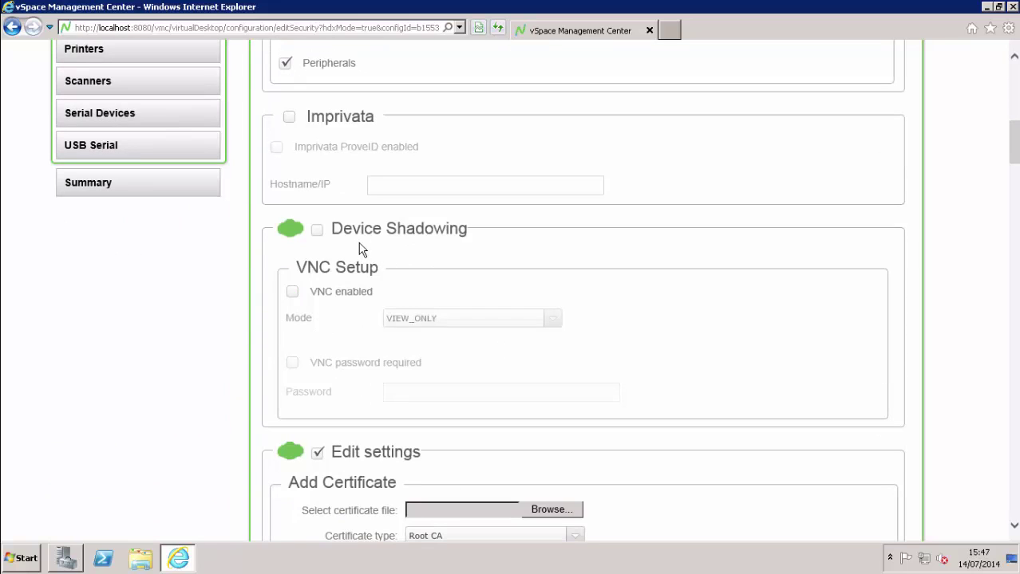
click(318, 230)
click(294, 295)
click(476, 319)
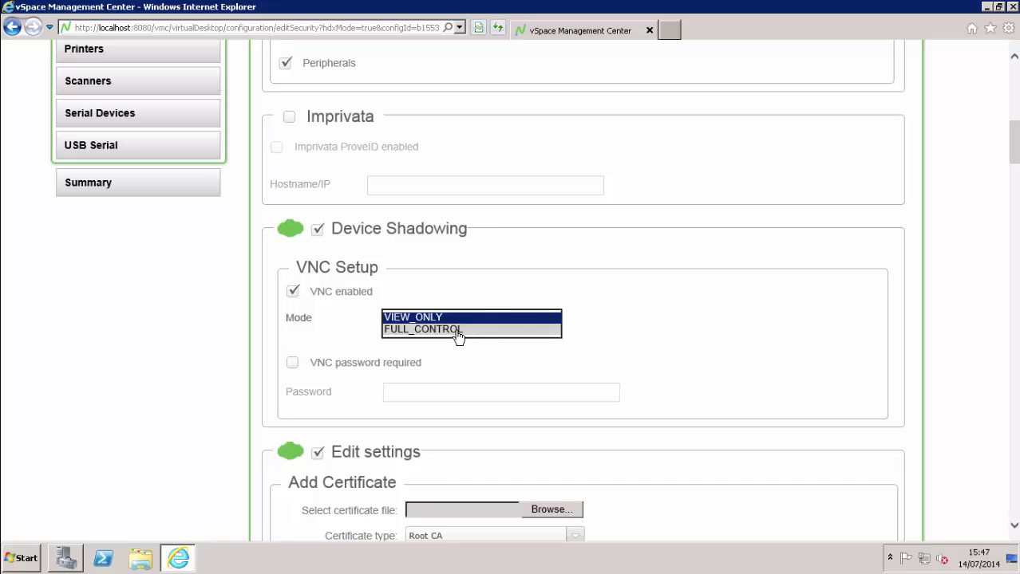
click(458, 335)
click(292, 364)
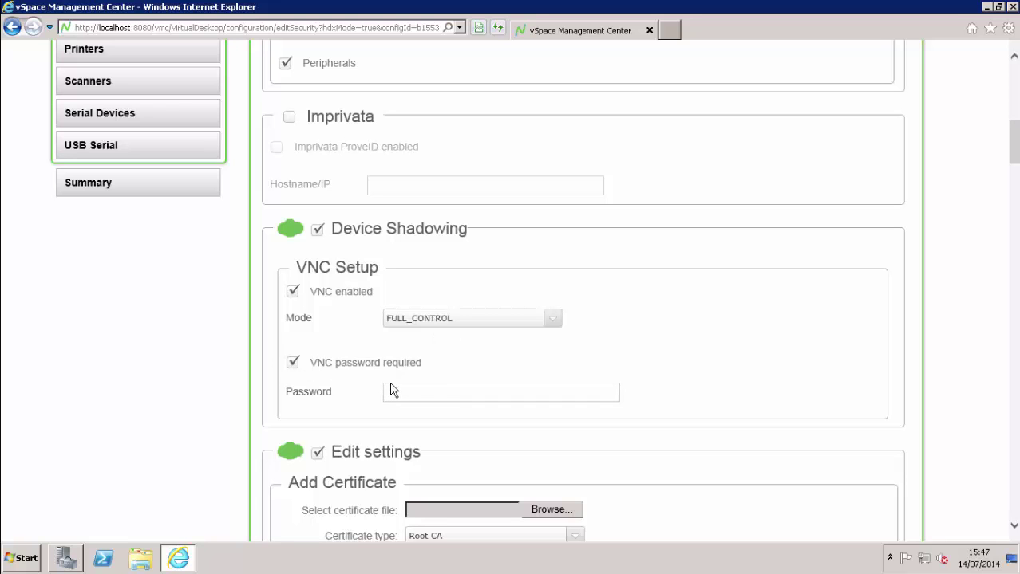
click(406, 394)
text(****)
scroll(730, 382, down, 3)
scroll(727, 357, down, 15)
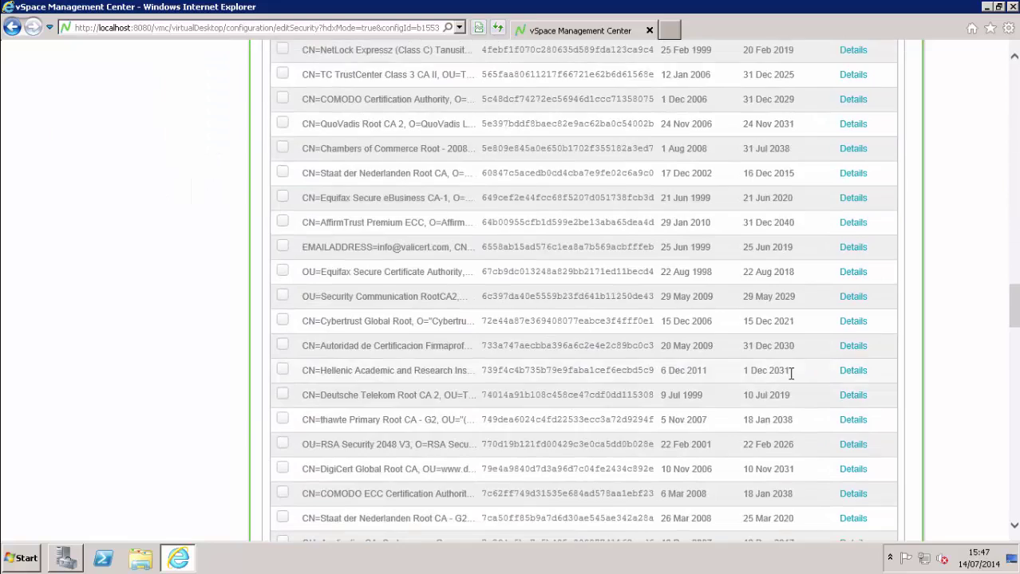
scroll(792, 363, down, 15)
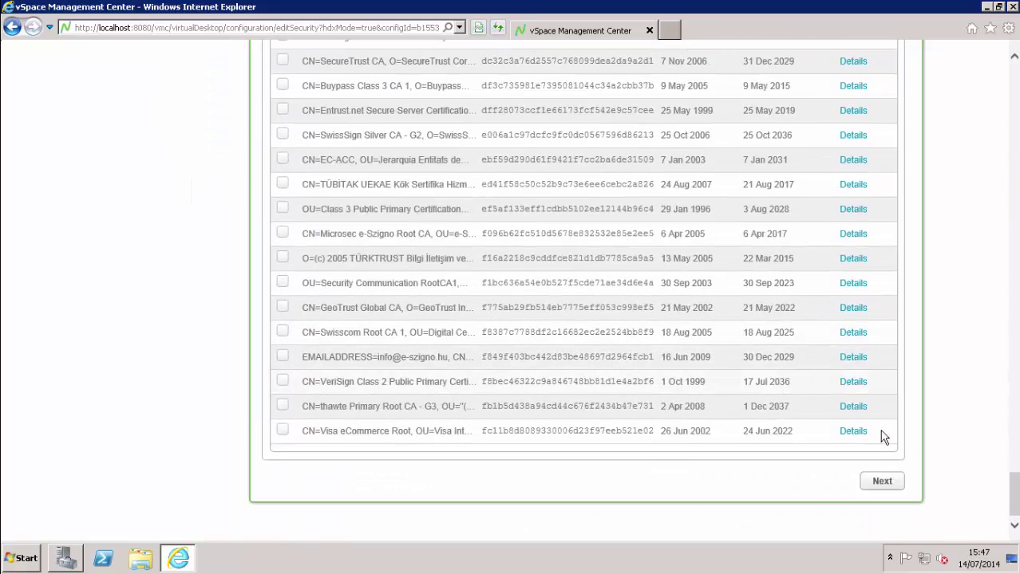
click(883, 481)
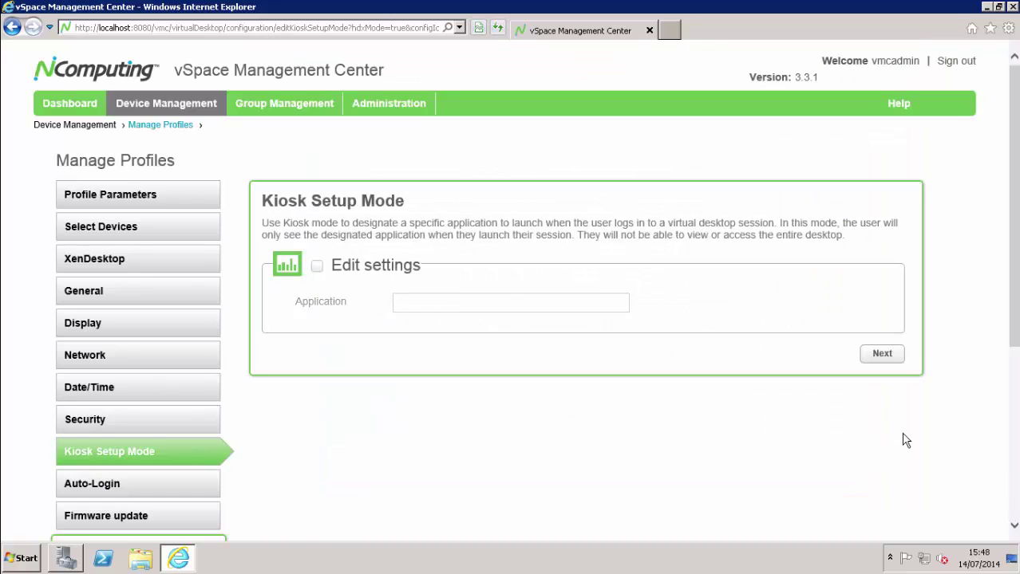
Pass Kiosk Setup Mode and Auto-Login unchanged, reaching the firmware update settings
scroll(906, 440, down, 1)
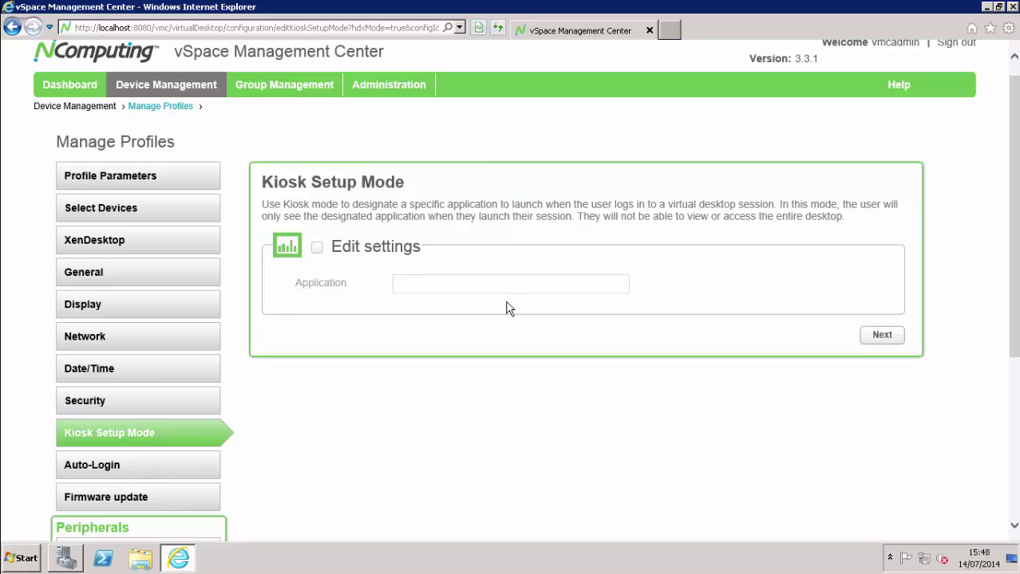
click(881, 339)
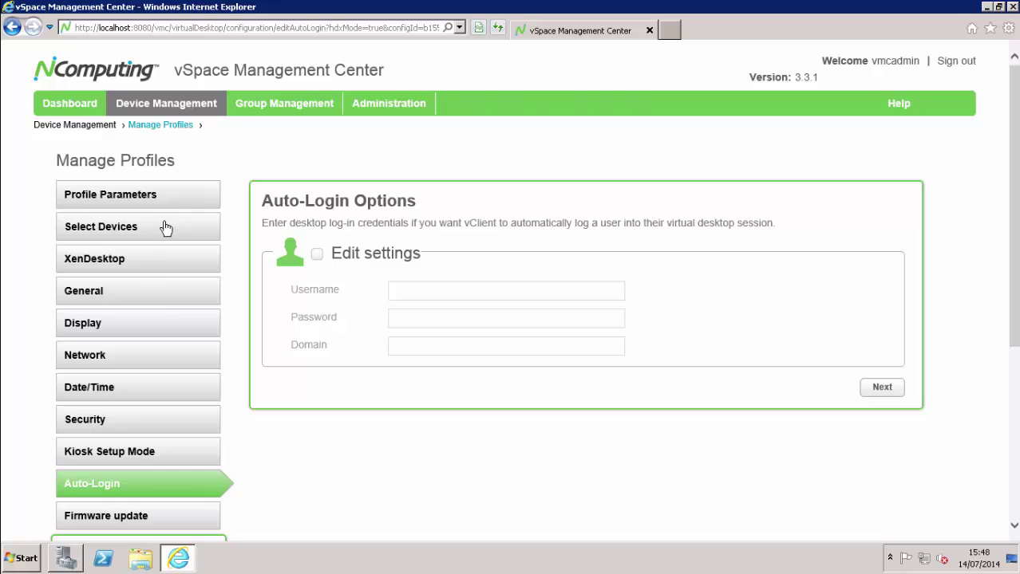
click(881, 388)
scroll(830, 263, down, 2)
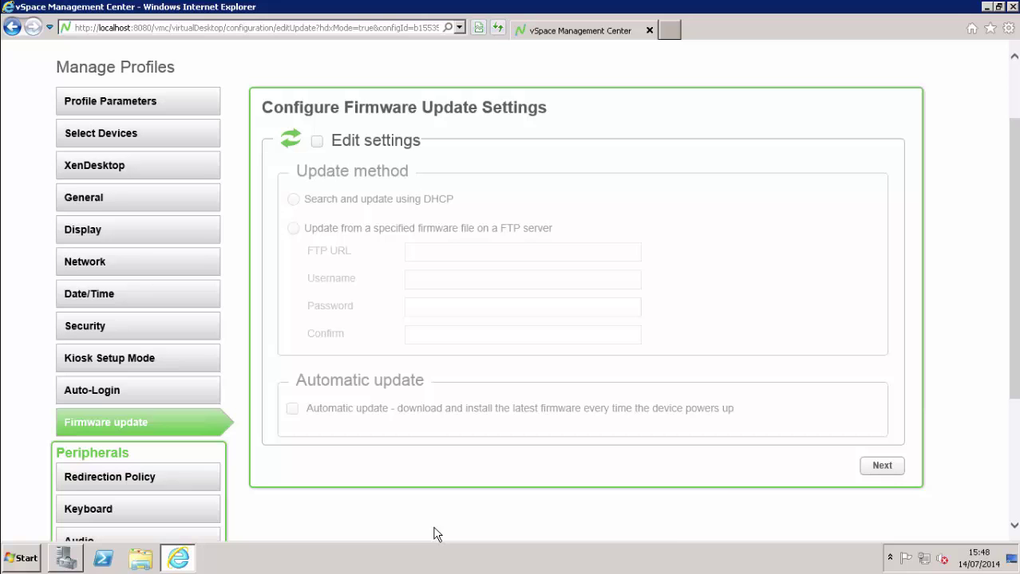
Skip firmware update and allow peripheral redirection of audio and printers
click(883, 466)
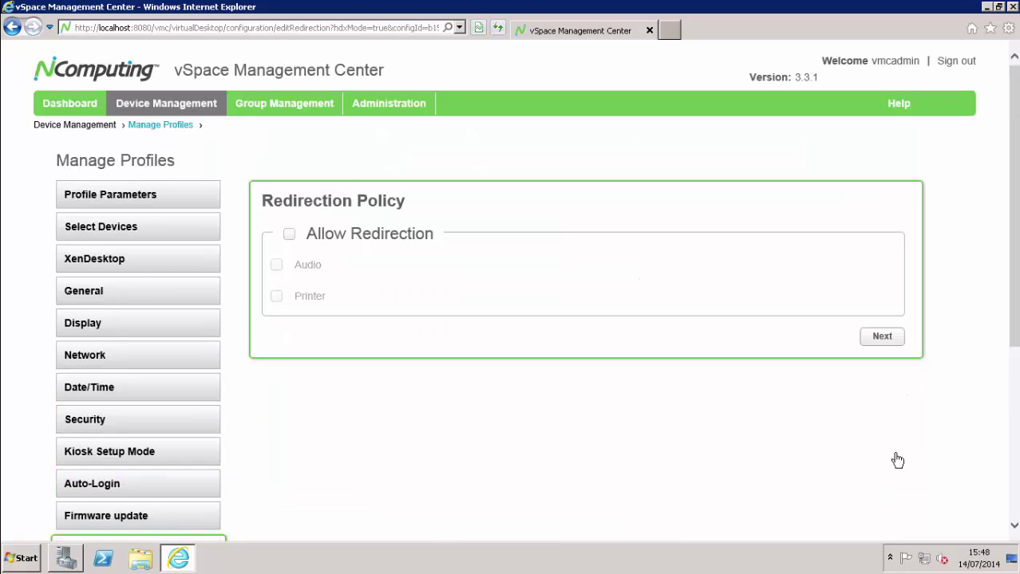
scroll(778, 382, down, 3)
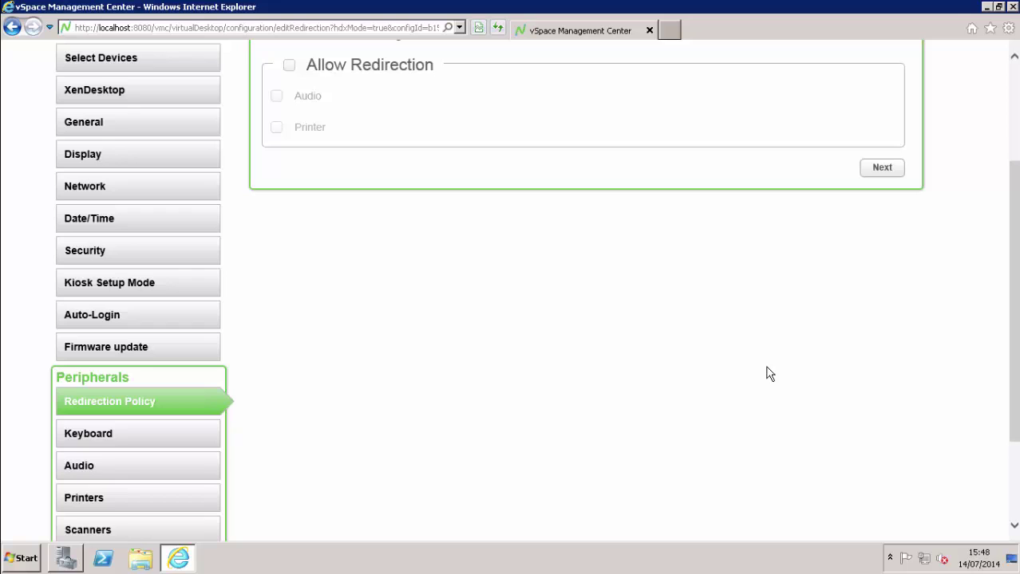
scroll(768, 374, up, 1)
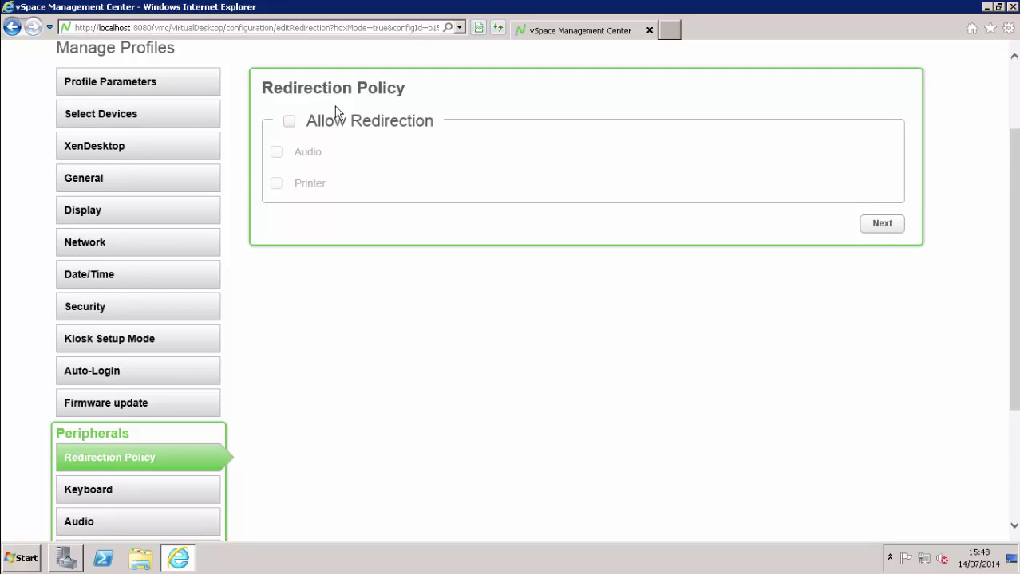
click(299, 122)
click(276, 152)
click(276, 184)
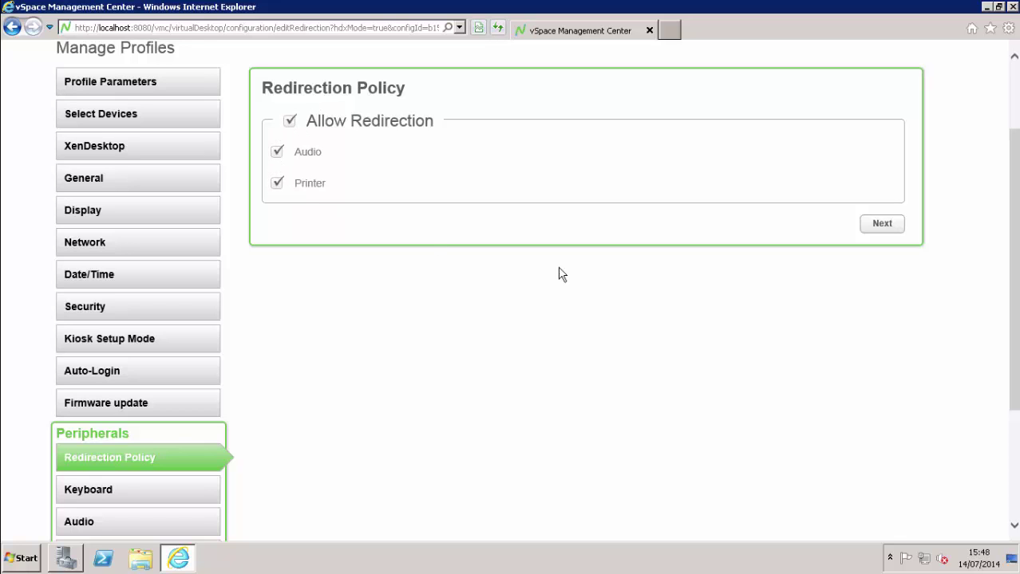
click(897, 231)
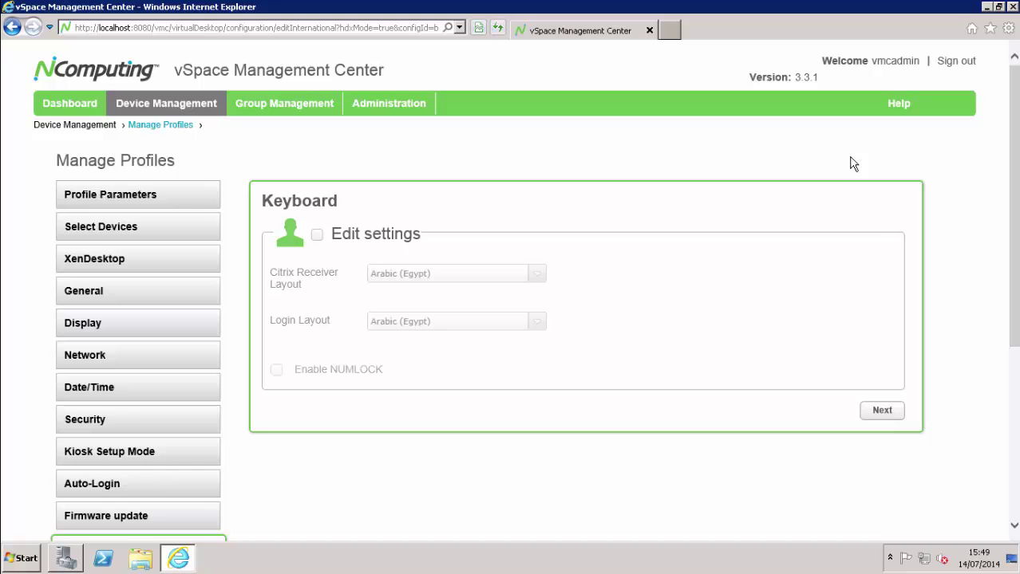
Set the Citrix Receiver and login keyboard layouts to British with NUMLOCK enabled
click(316, 234)
click(458, 277)
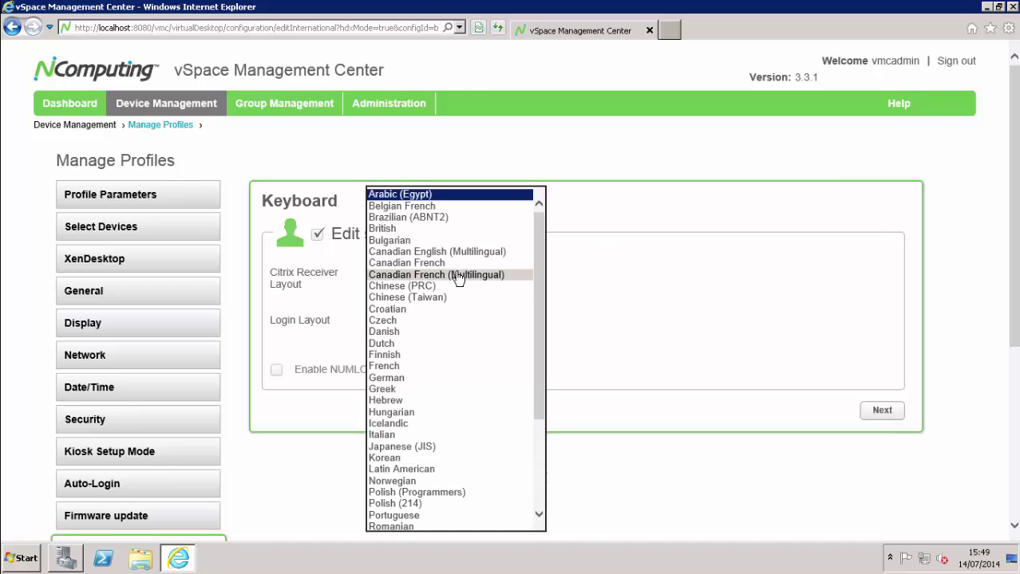
click(455, 227)
click(473, 321)
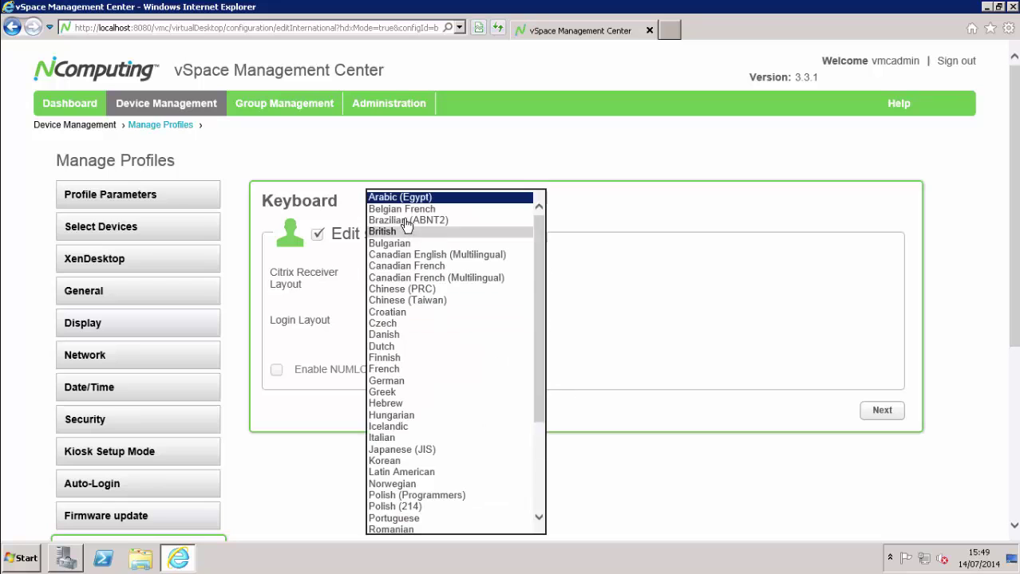
click(455, 228)
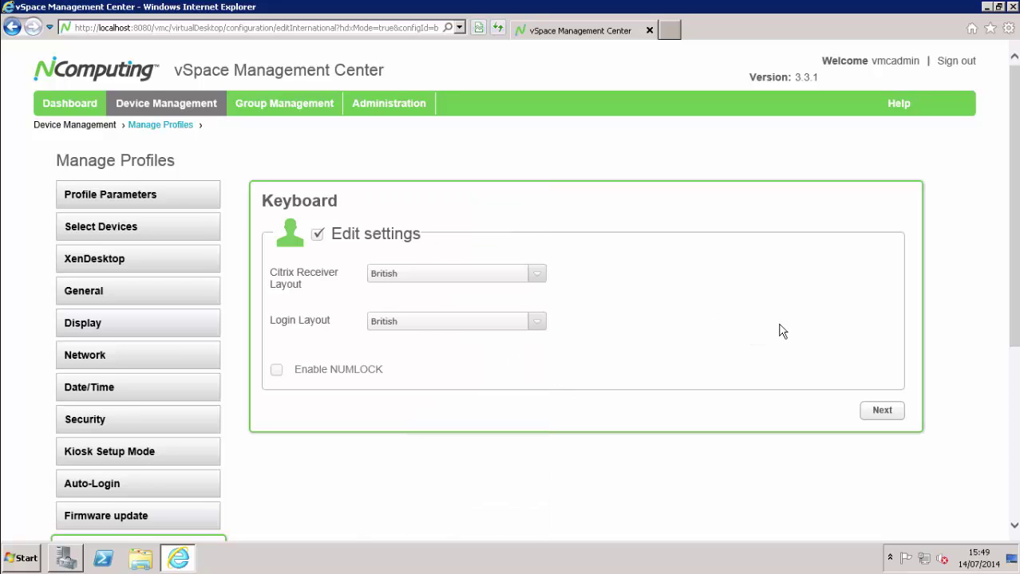
click(276, 370)
click(892, 413)
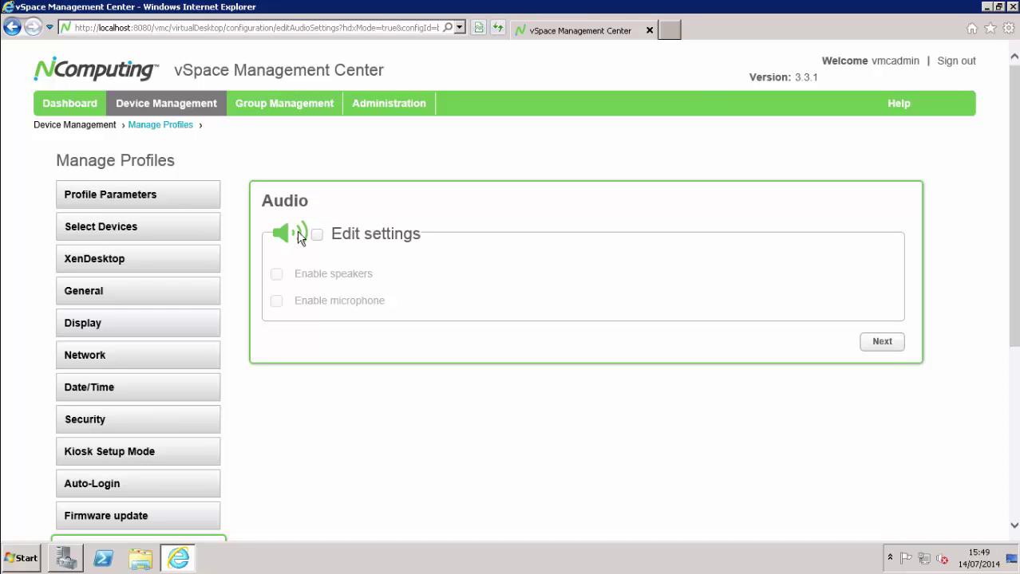
Enable editing of the profile's audio settings and turn on the microphone
click(317, 235)
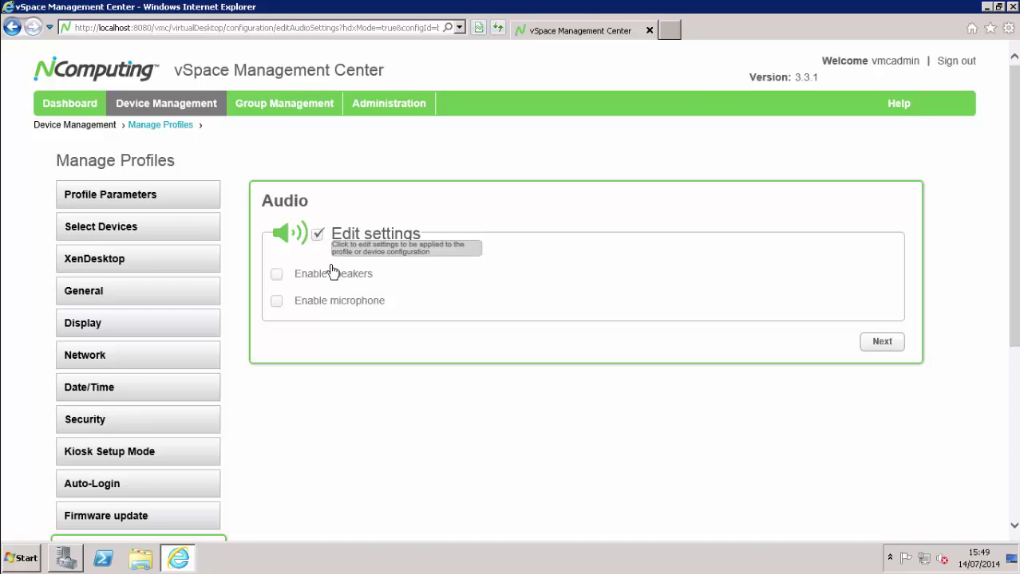
click(277, 298)
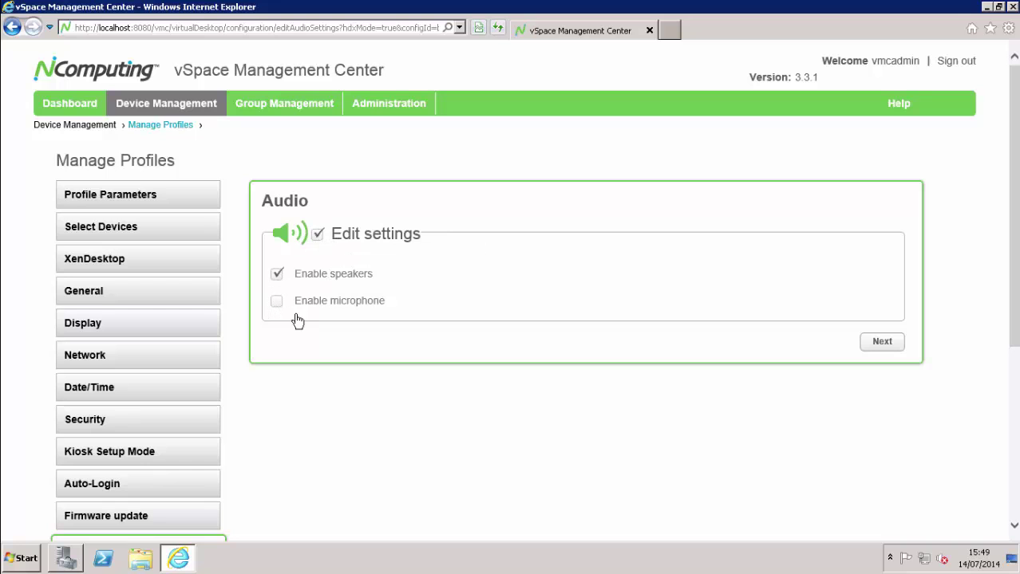
click(883, 343)
Leave Printers, Scanners, Serial Devices and USB Serial unchanged and continue to the Summary
scroll(730, 237, down, 2)
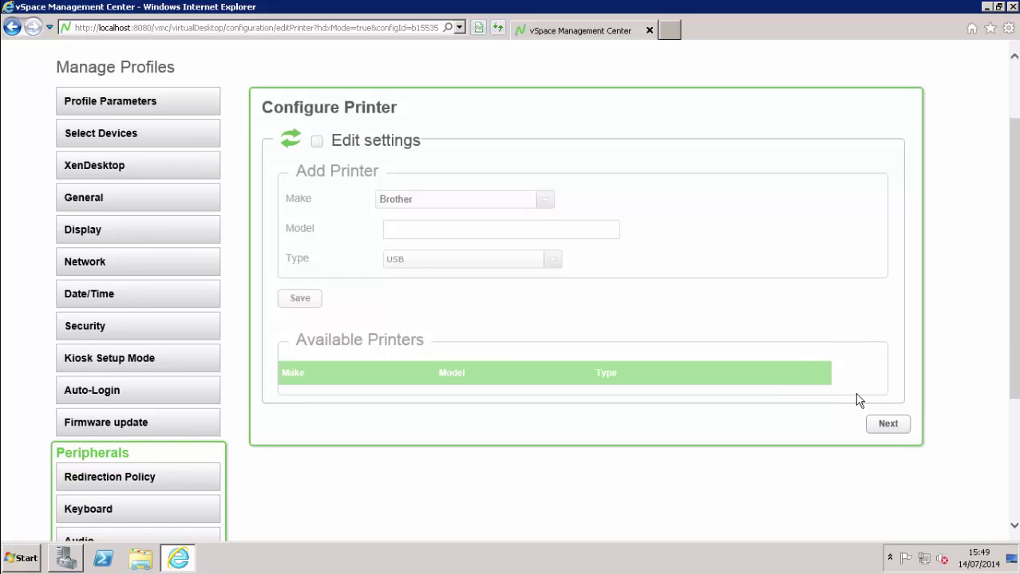
click(888, 424)
scroll(772, 210, down, 4)
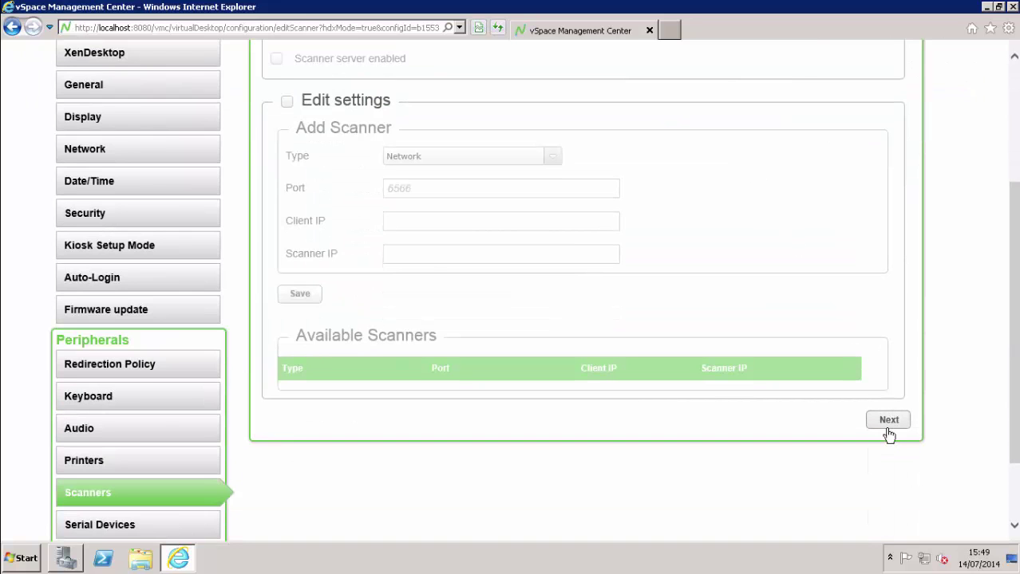
click(885, 423)
scroll(794, 264, down, 1)
scroll(806, 261, down, 3)
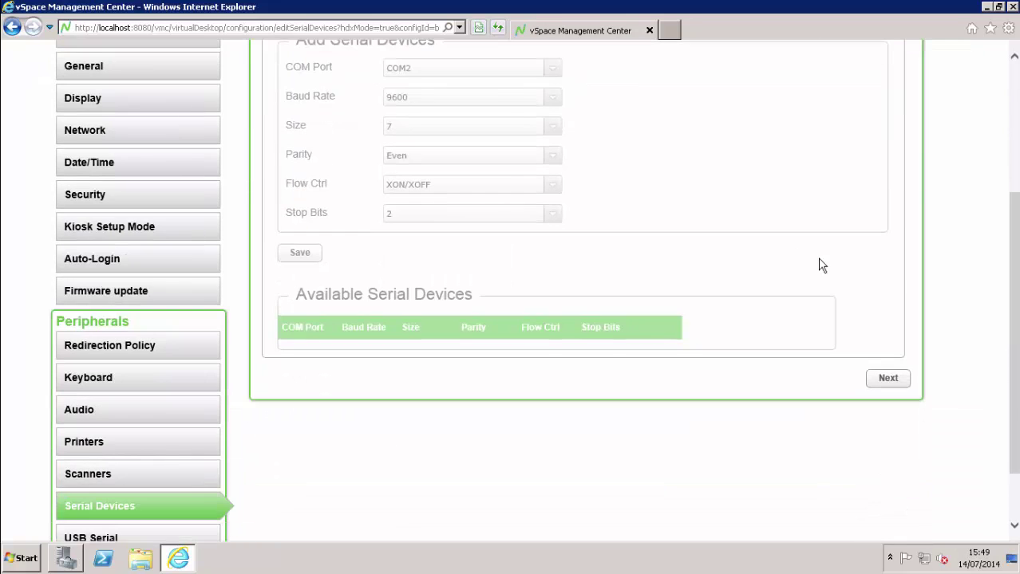
scroll(830, 283, down, 1)
click(888, 304)
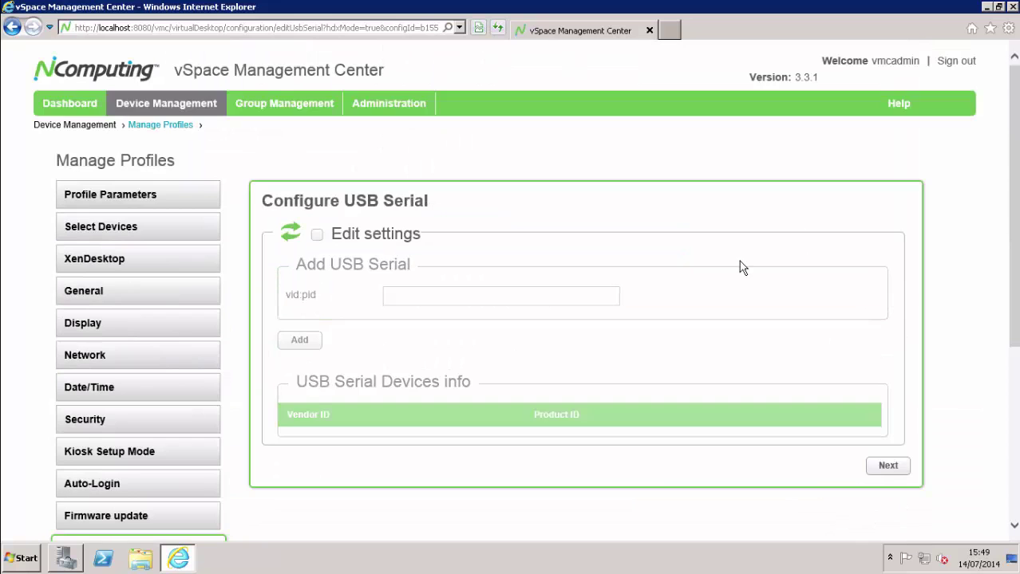
scroll(742, 279, down, 6)
click(888, 168)
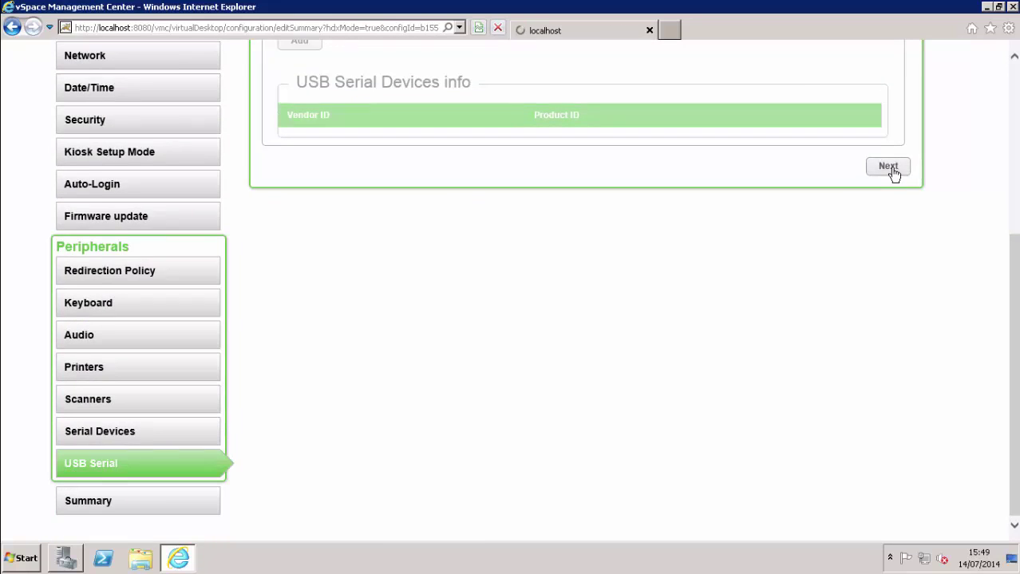
Review the profile summary and apply it to save 'Test Profile'
scroll(774, 230, down, 5)
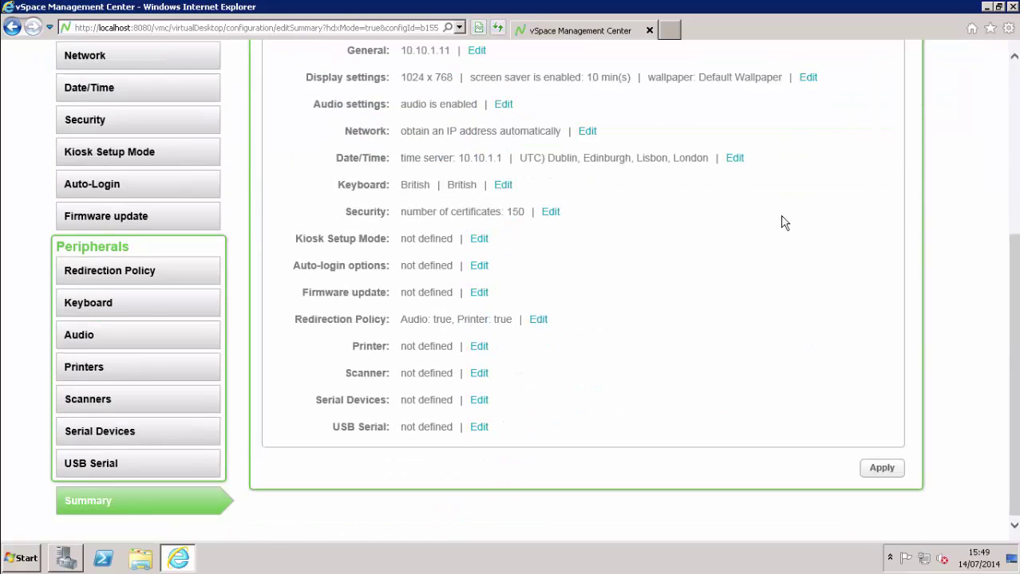
scroll(780, 221, up, 5)
scroll(850, 442, down, 5)
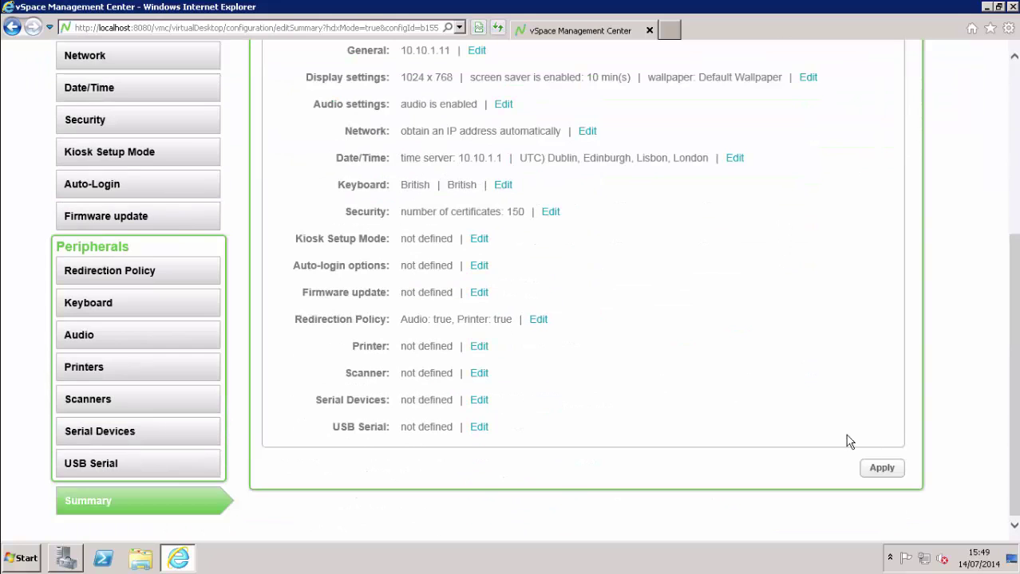
click(887, 469)
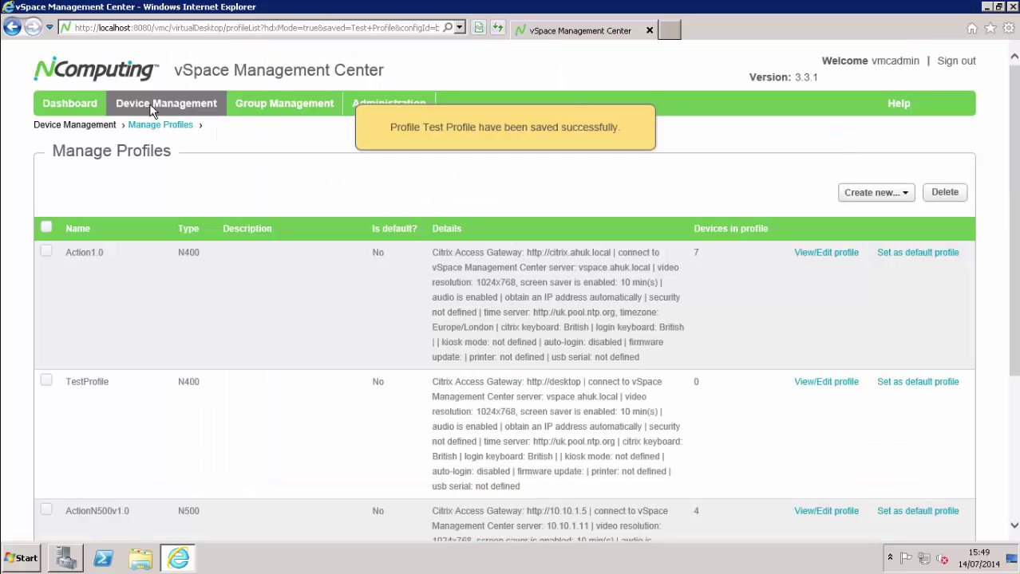
click(180, 101)
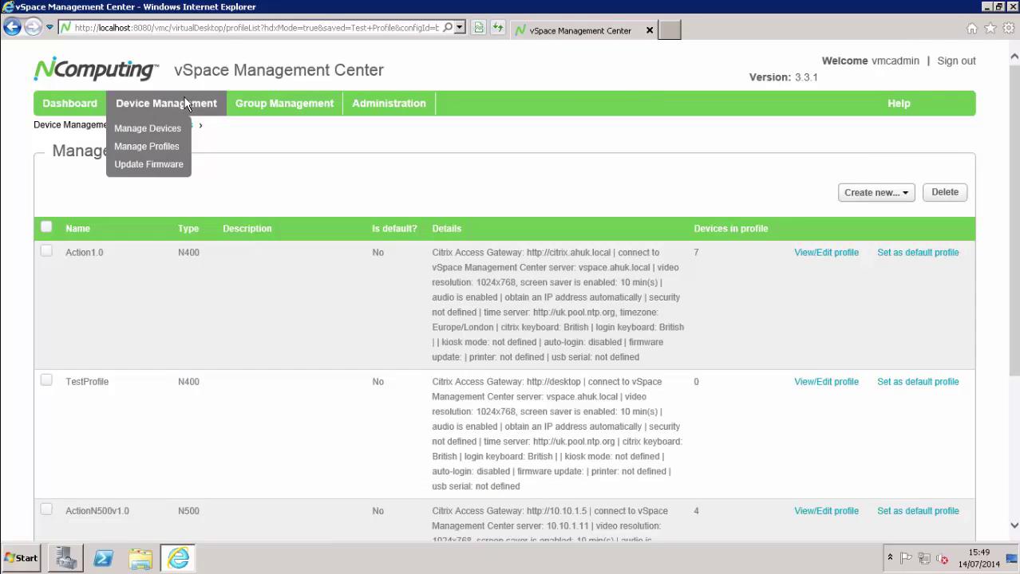
click(163, 135)
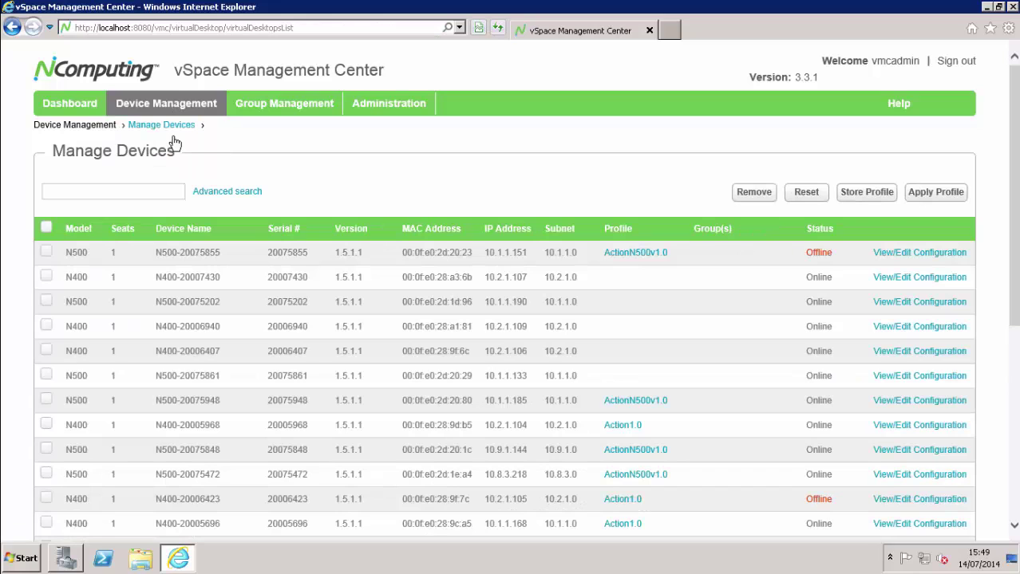
click(518, 236)
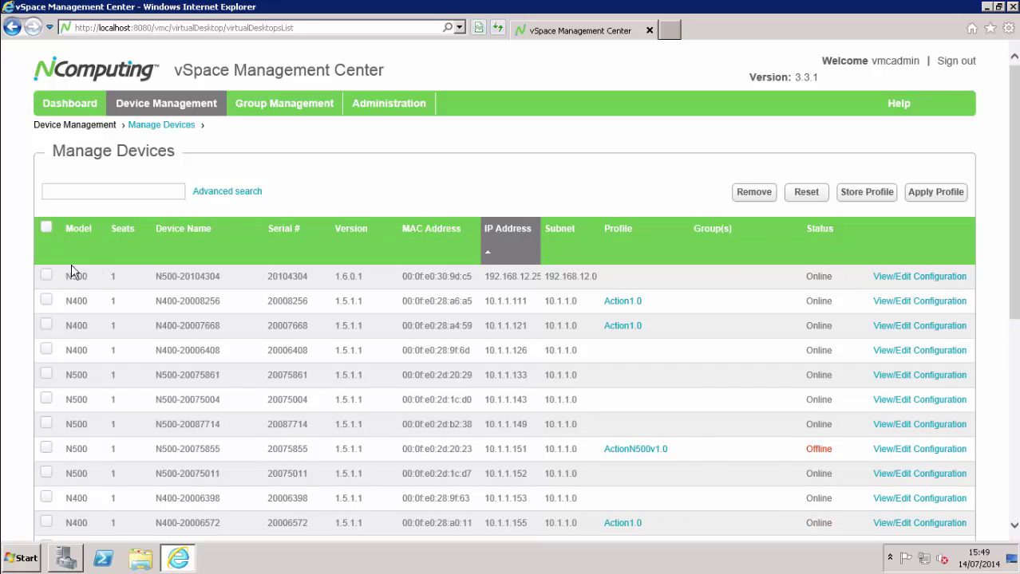
click(46, 276)
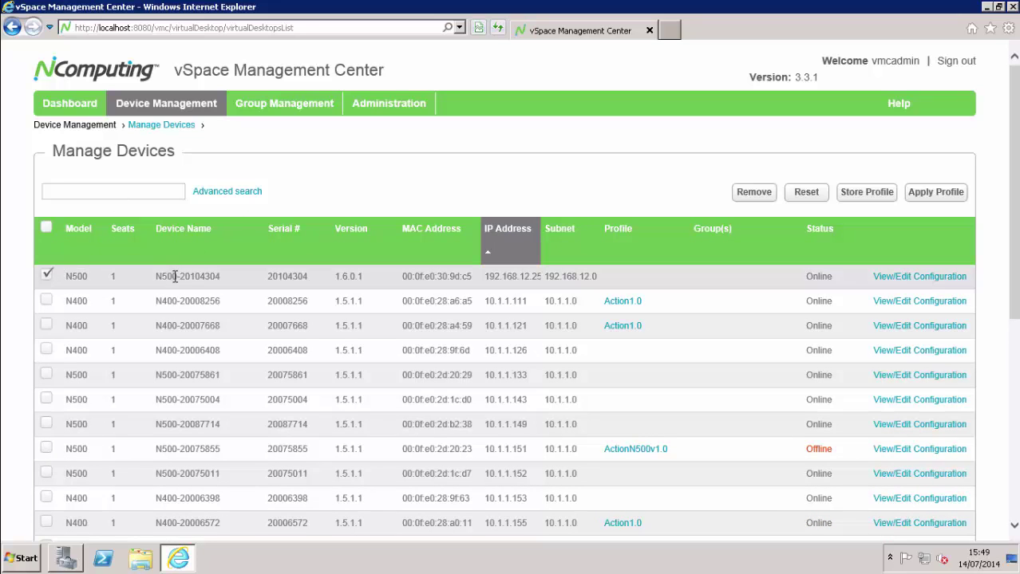
click(931, 201)
click(364, 226)
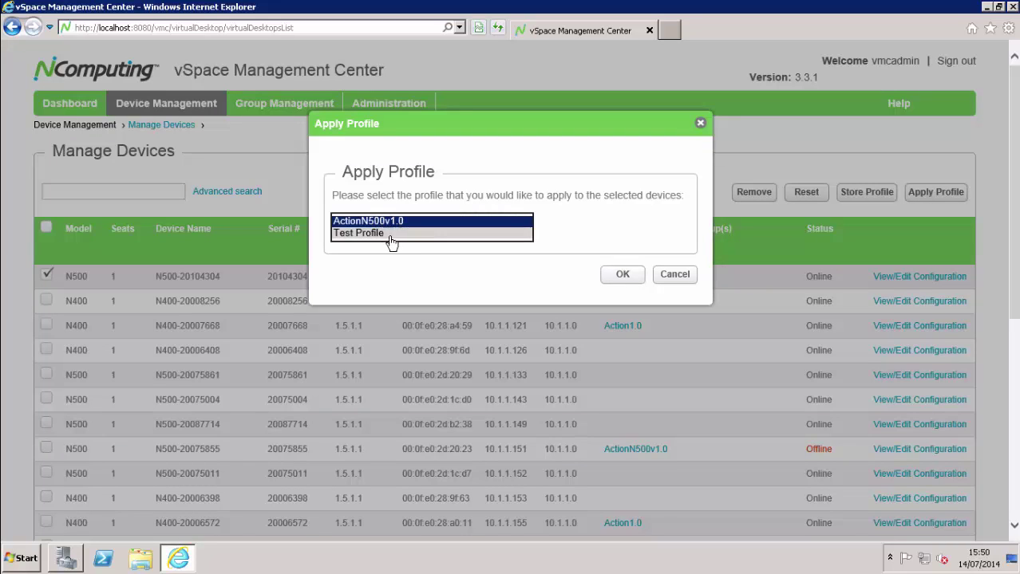
click(391, 241)
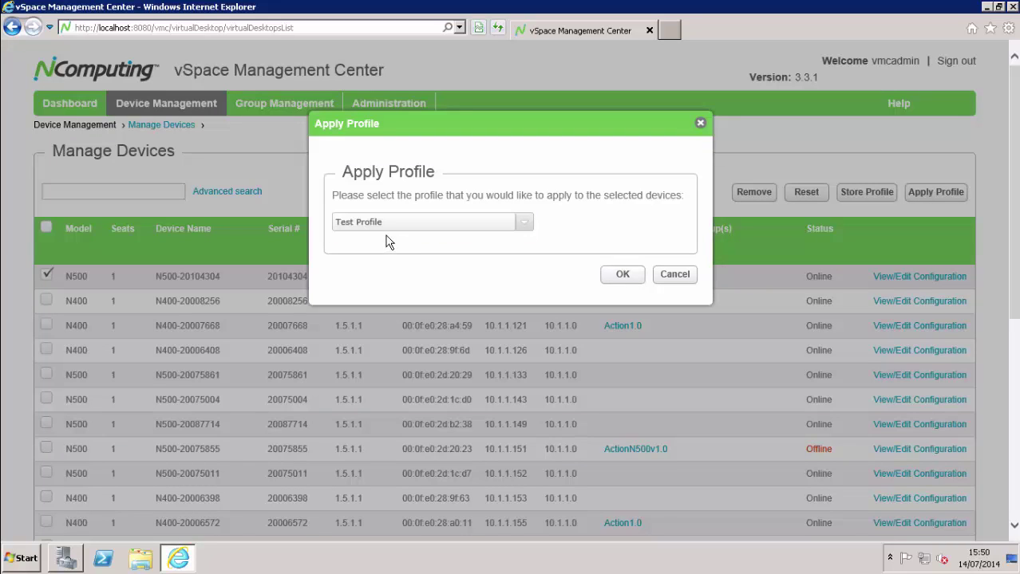
click(620, 276)
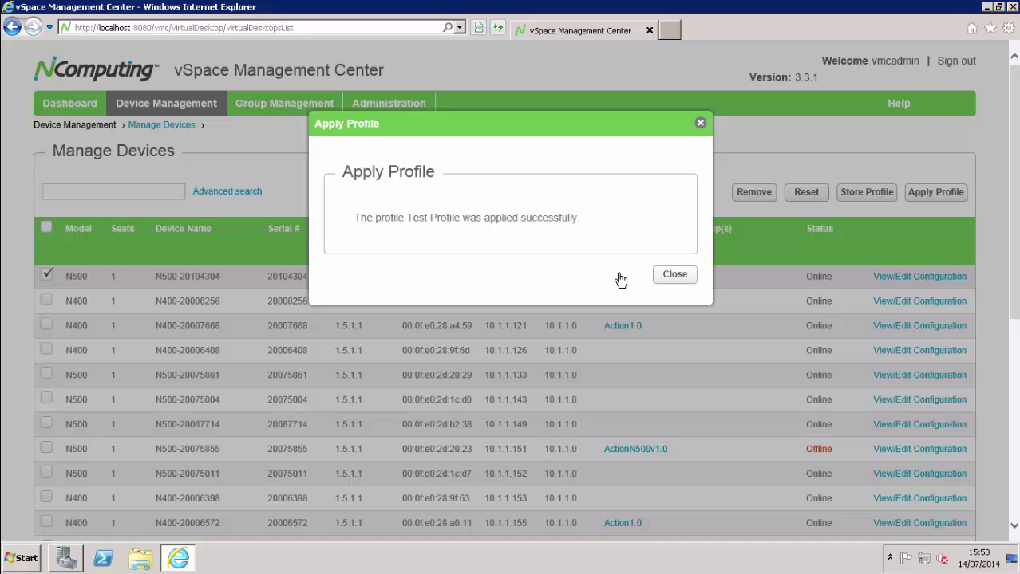
Close the Apply Profile success message to see the Manage Devices list again
click(678, 279)
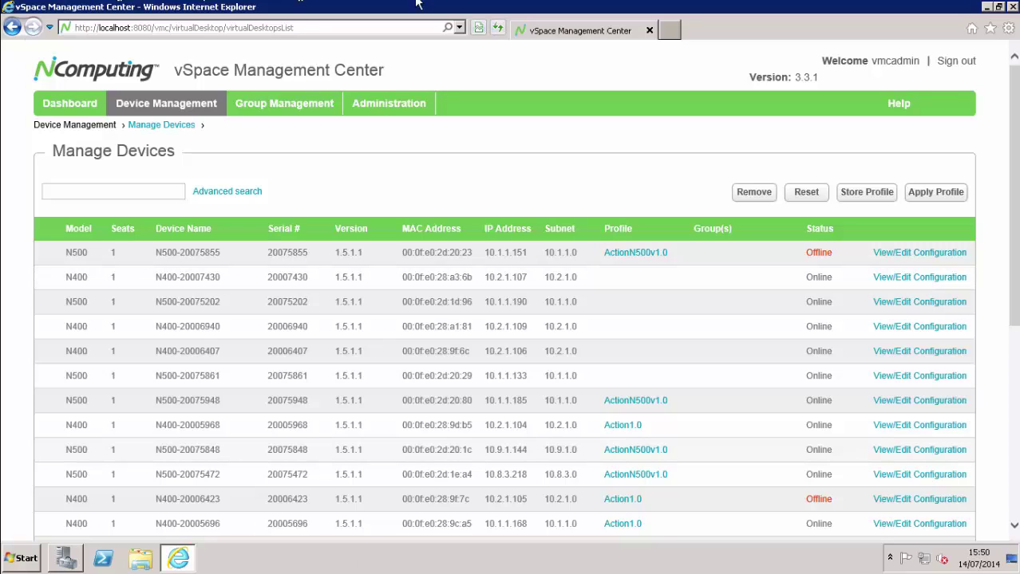
mouse_move(568, 6)
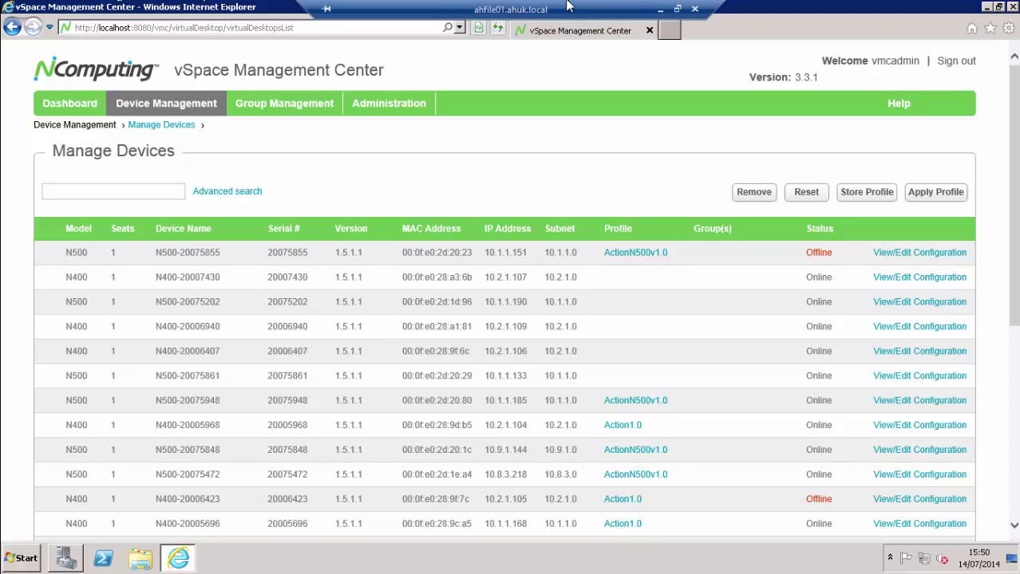